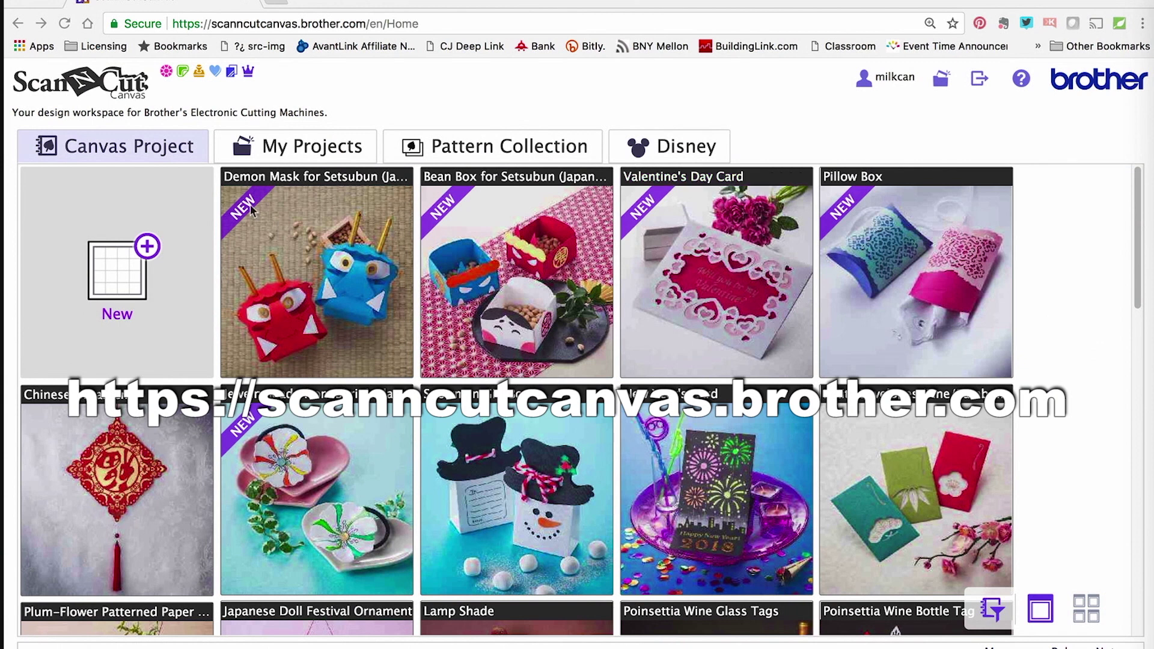
# Start a new project and add an enlarged FO-W005:Germany blackletter text sample to the mat.
pyautogui.click(117, 270)
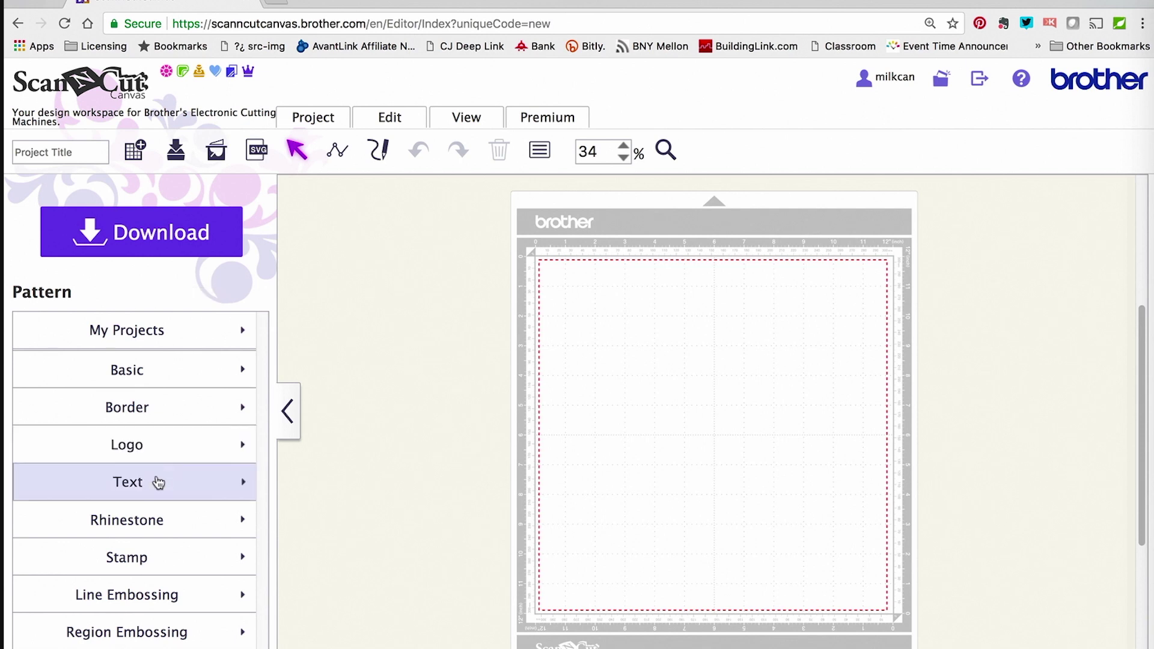
pyautogui.click(155, 488)
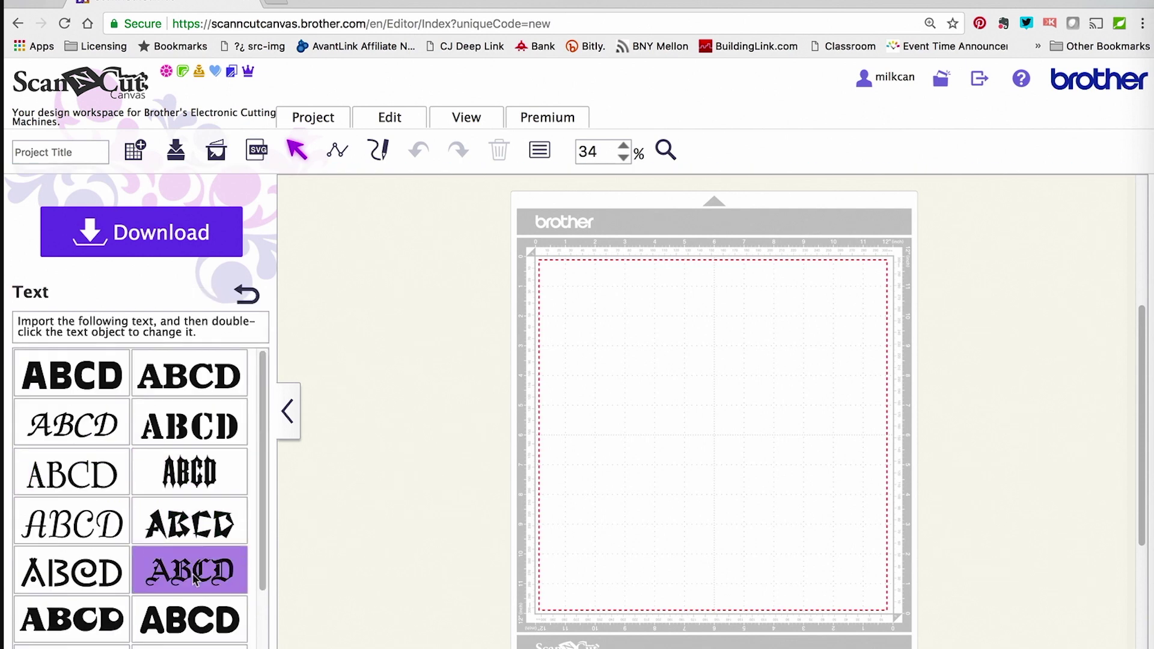
pyautogui.click(194, 578)
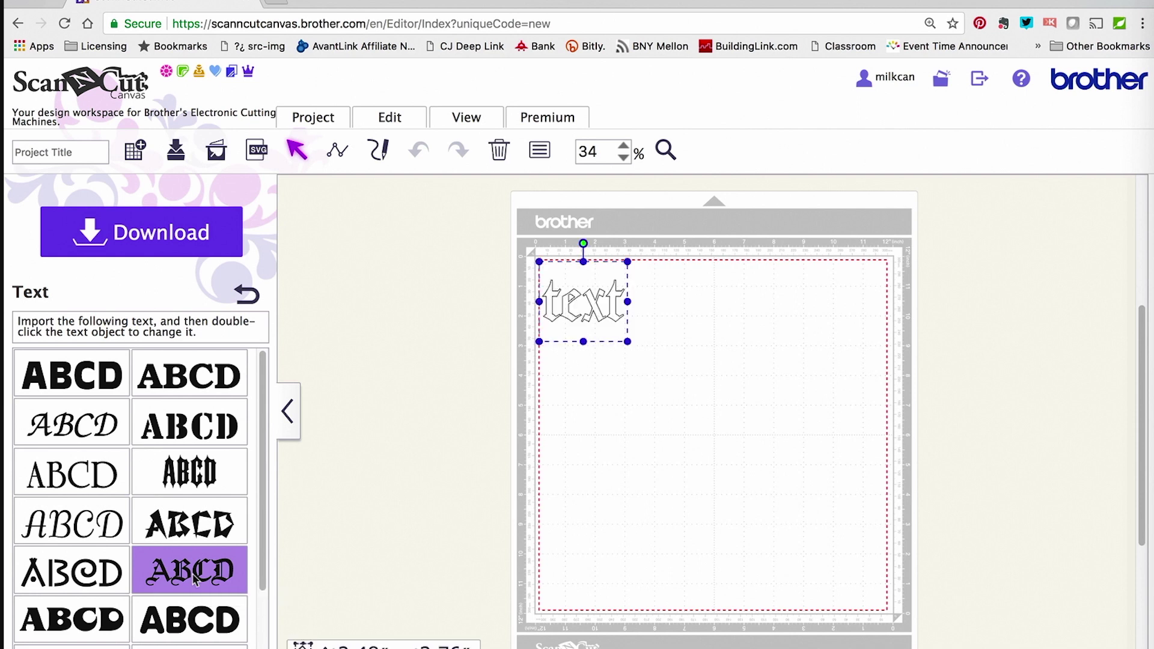
pyautogui.moveTo(627, 342); pyautogui.dragTo(699, 407)
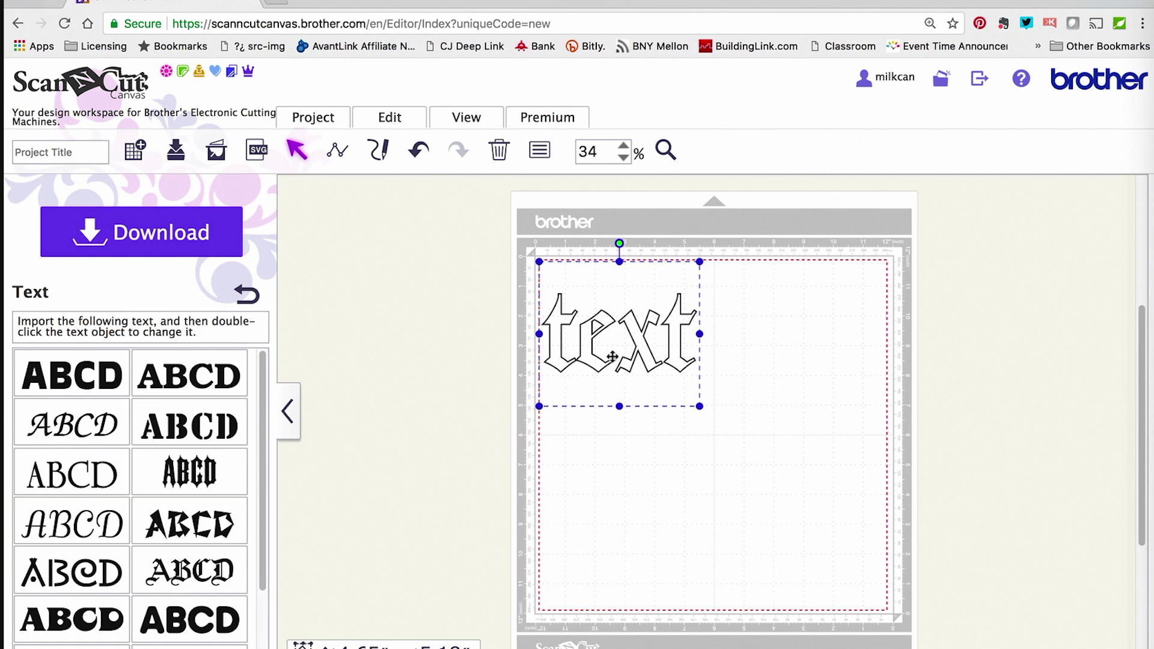
# Replace the sample text with a capital B.
pyautogui.doubleClick(612, 356)
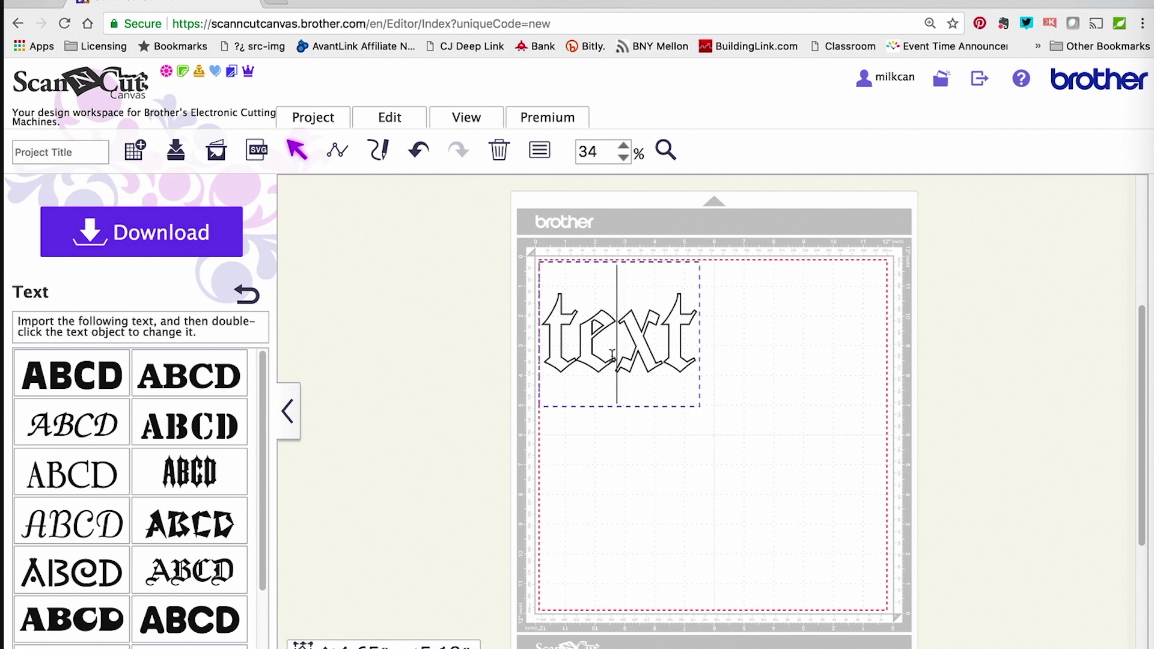
pyautogui.press('Right')
pyautogui.press('Right')
pyautogui.press('BackSpace')
pyautogui.press('BackSpace')
pyautogui.press('BackSpace')
pyautogui.press('BackSpace')
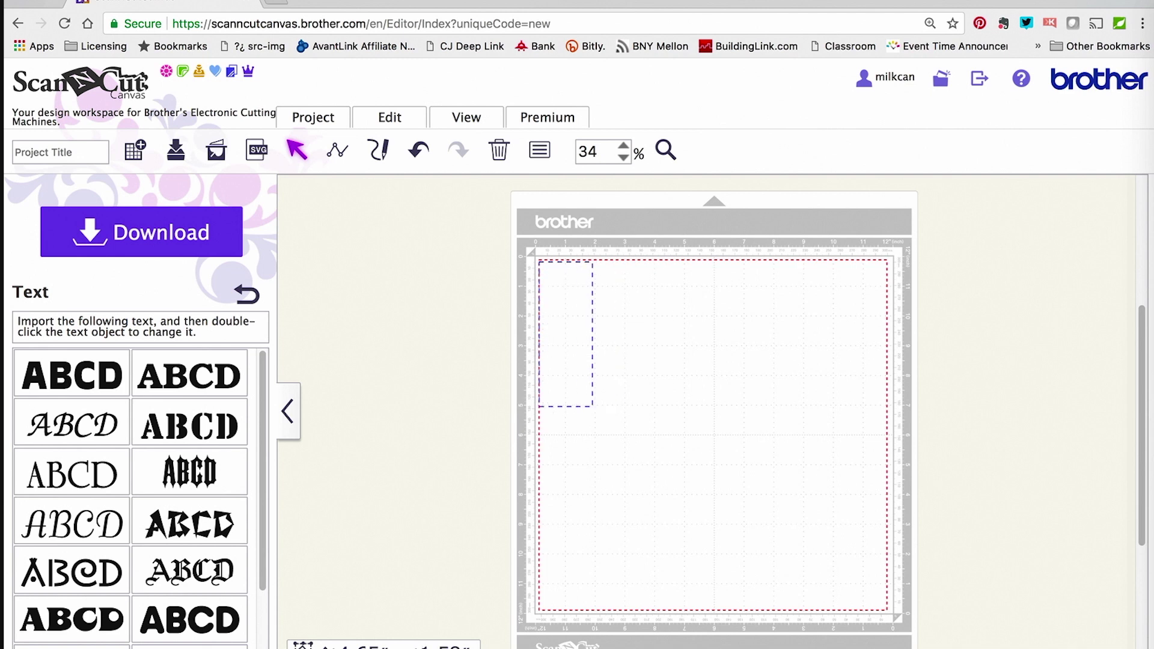
pyautogui.write('B')
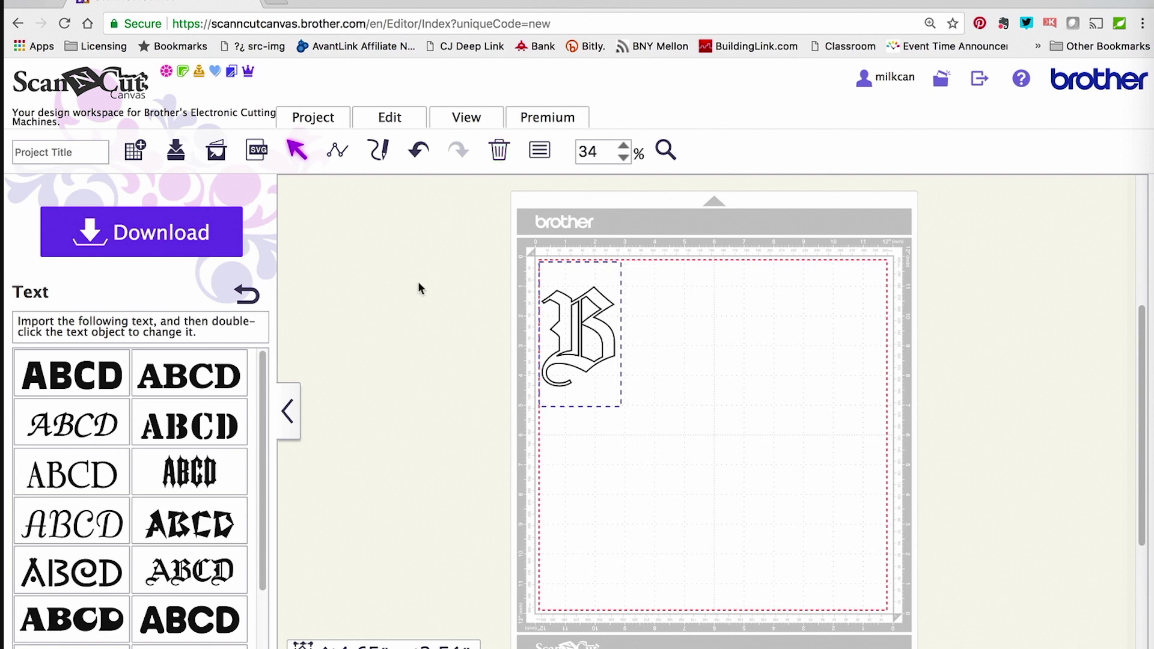
pyautogui.click(540, 151)
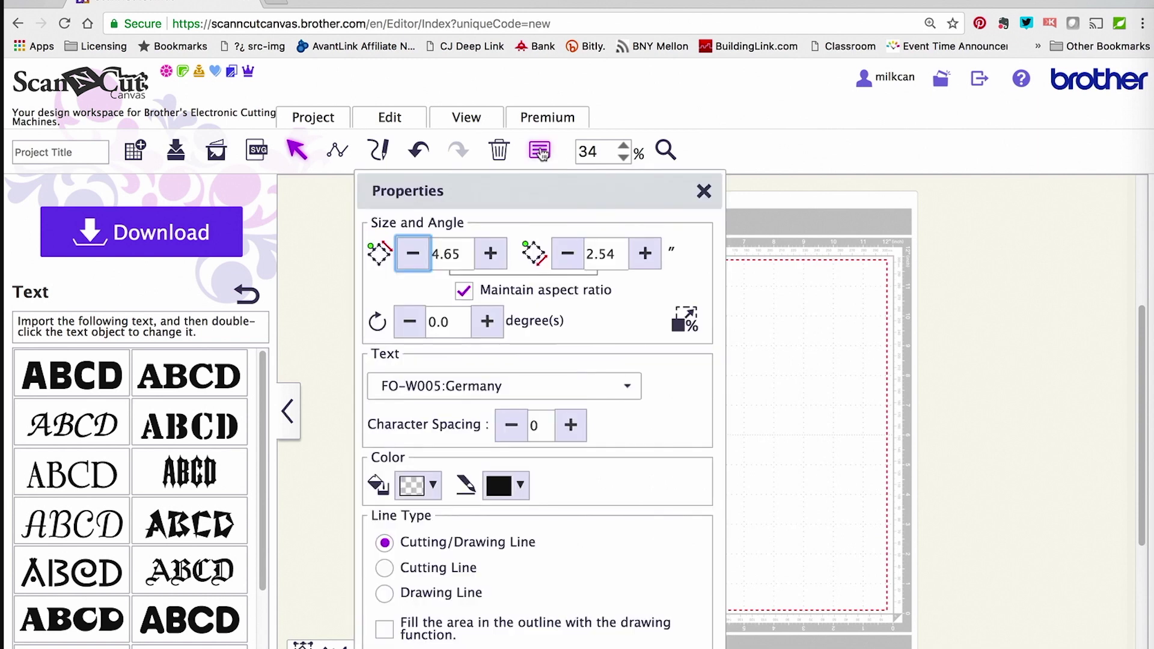
# Fill the B dark grey with a transparent outline, then add another Germany text sample.
pyautogui.click(434, 487)
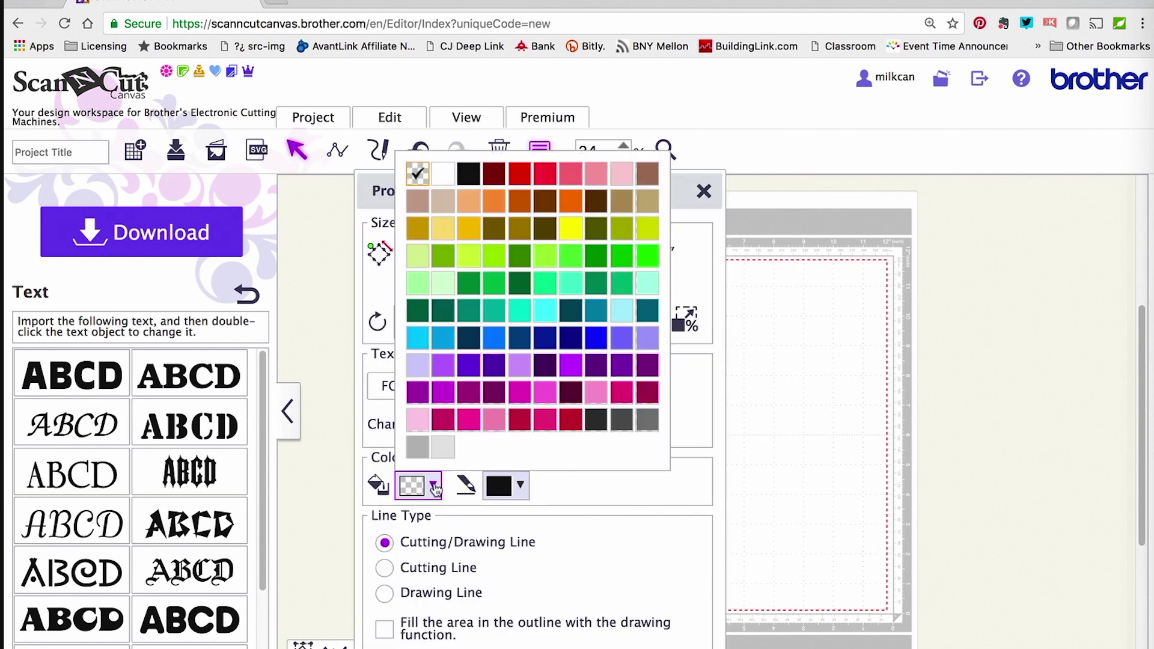
pyautogui.click(597, 426)
pyautogui.click(519, 486)
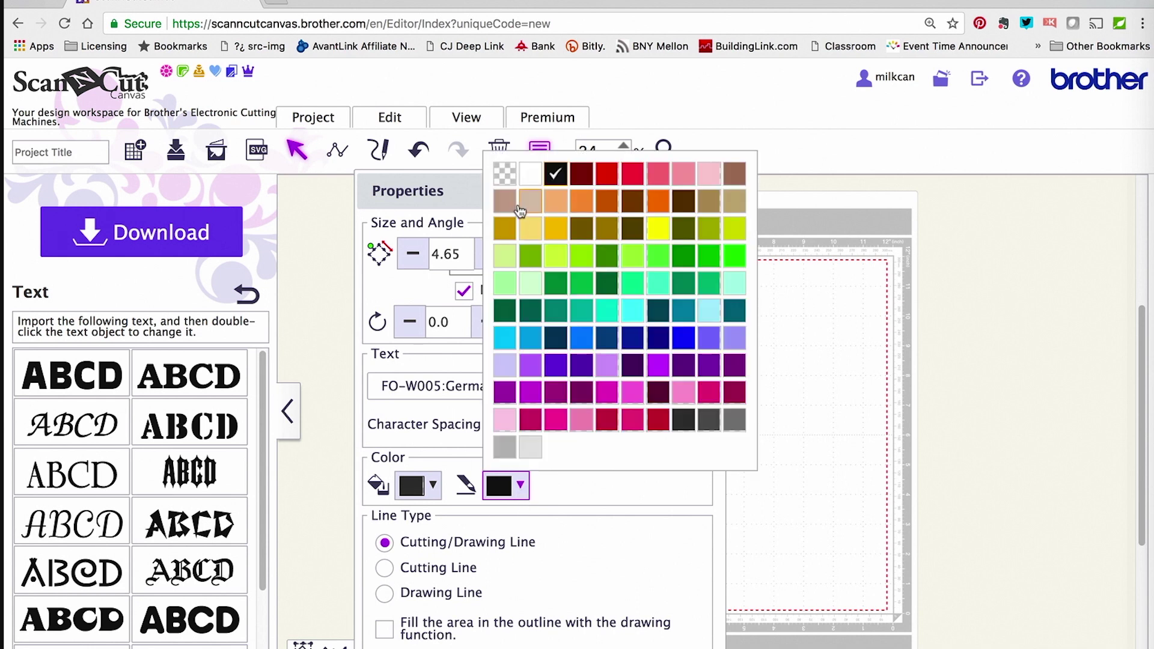
pyautogui.click(505, 173)
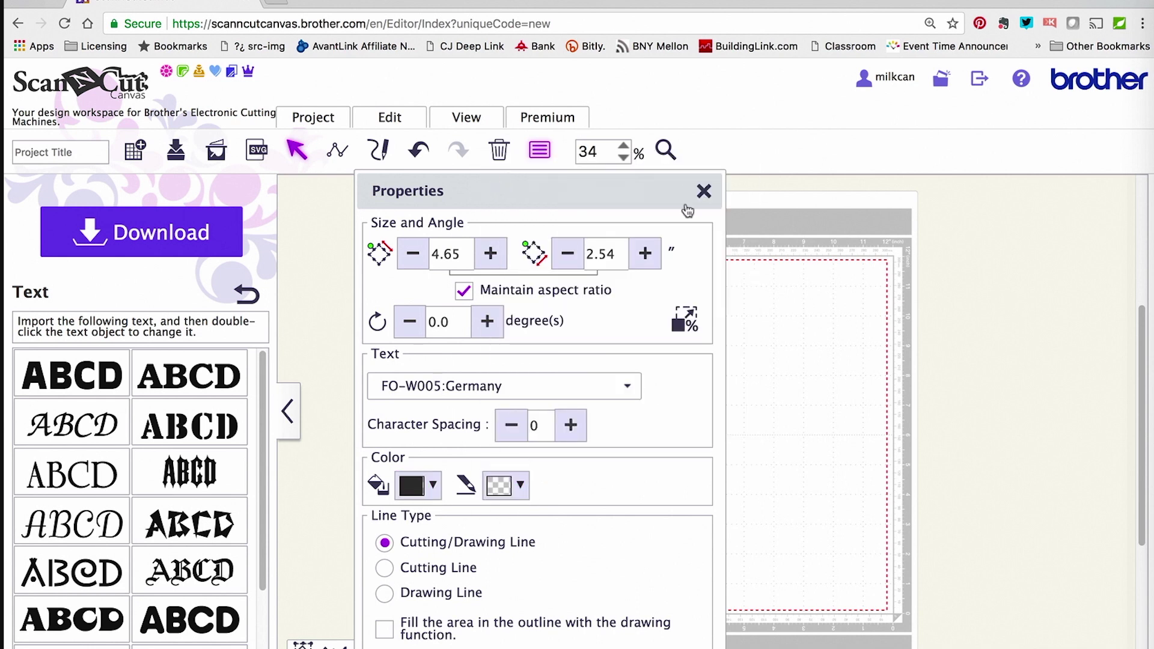
pyautogui.click(704, 193)
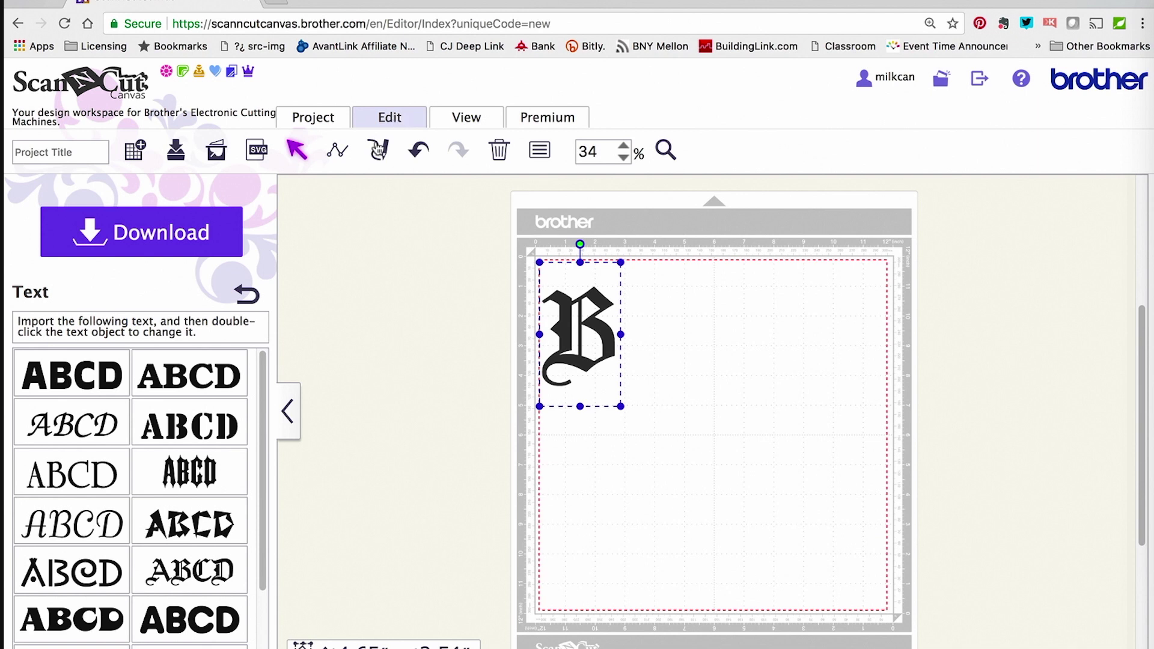
pyautogui.click(197, 568)
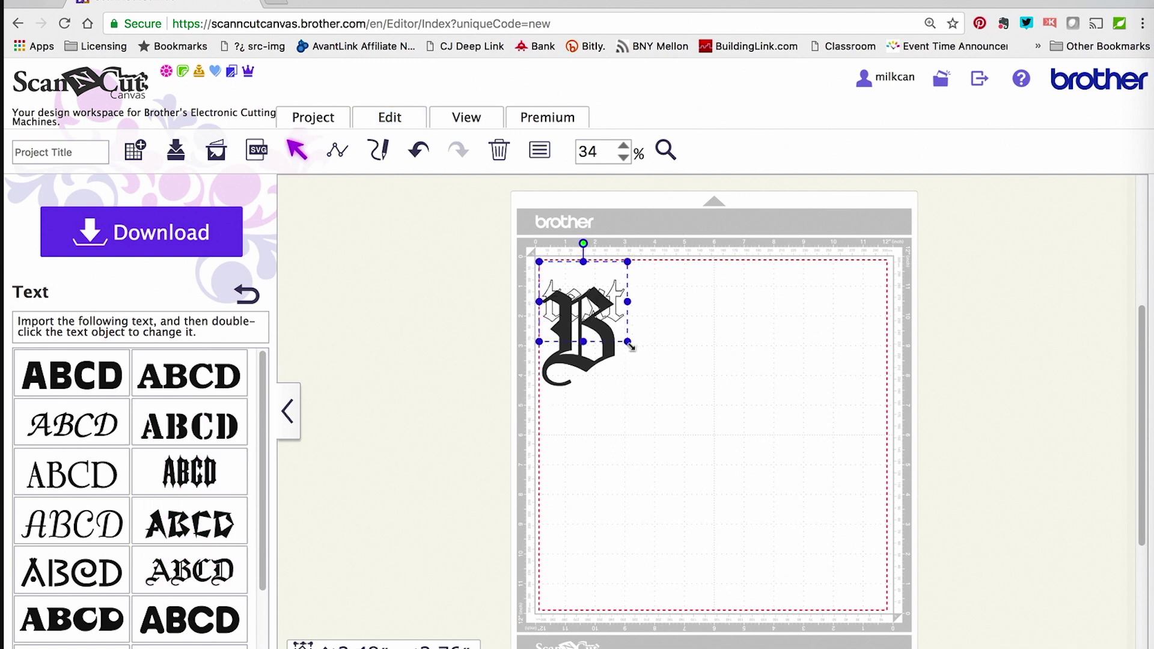
# Enlarge the new text sample, move it right of the B, and change it to j.
pyautogui.moveTo(629, 342); pyautogui.dragTo(673, 382)
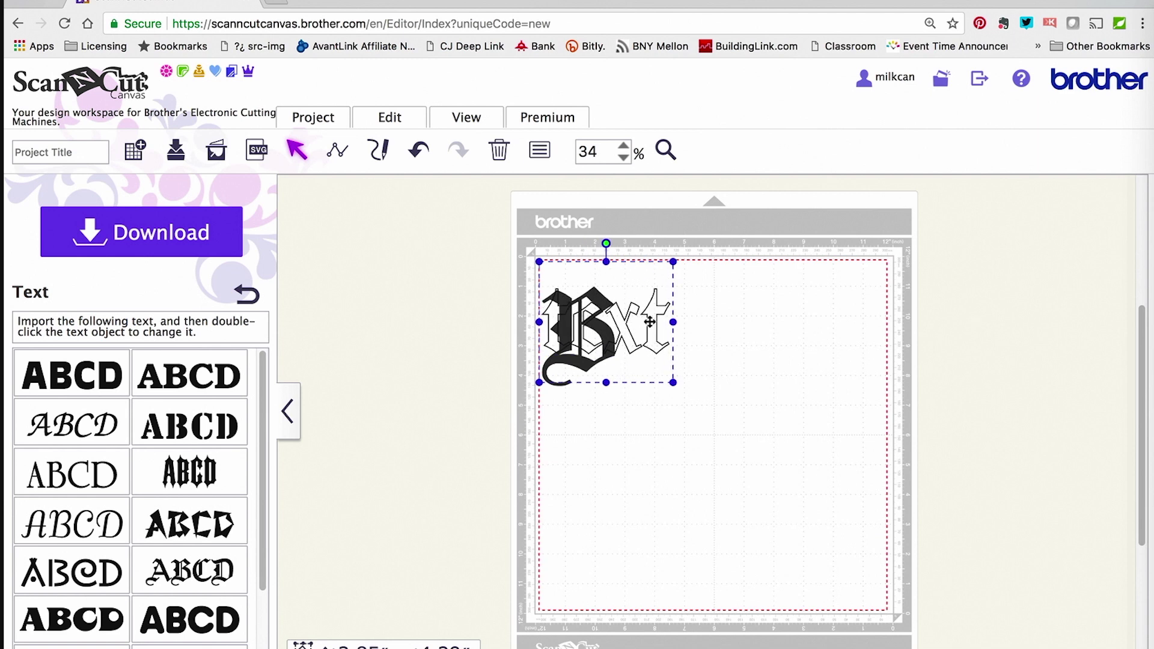
pyautogui.moveTo(650, 322); pyautogui.dragTo(707, 343)
pyautogui.doubleClick(707, 343)
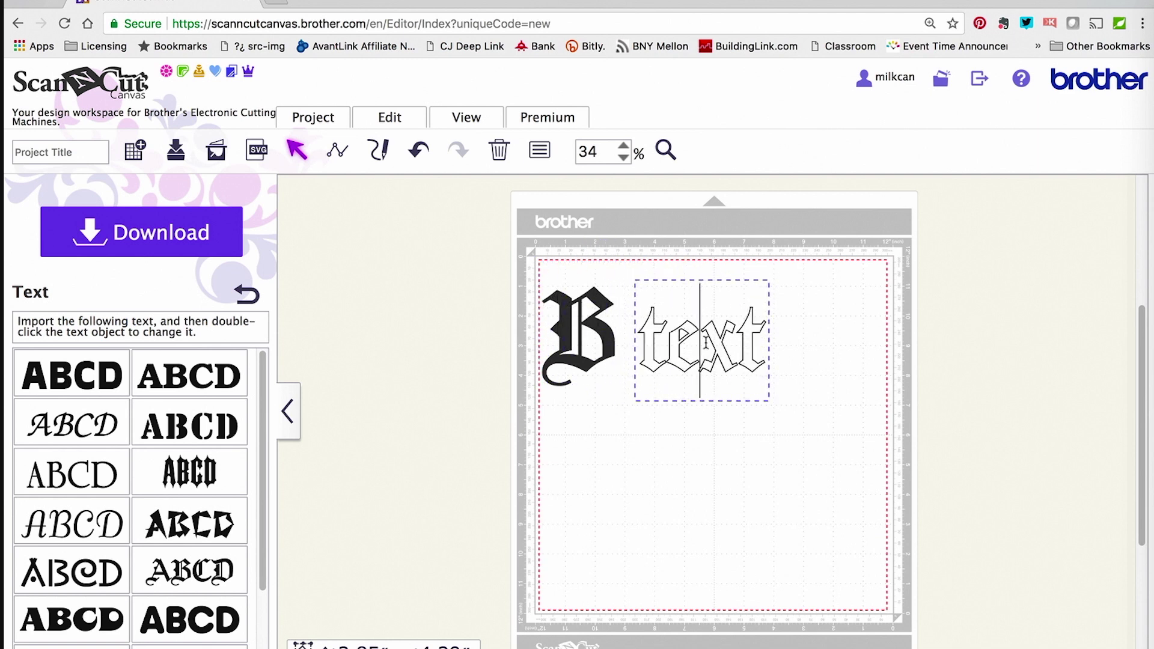
pyautogui.doubleClick(706, 343)
pyautogui.write('j')
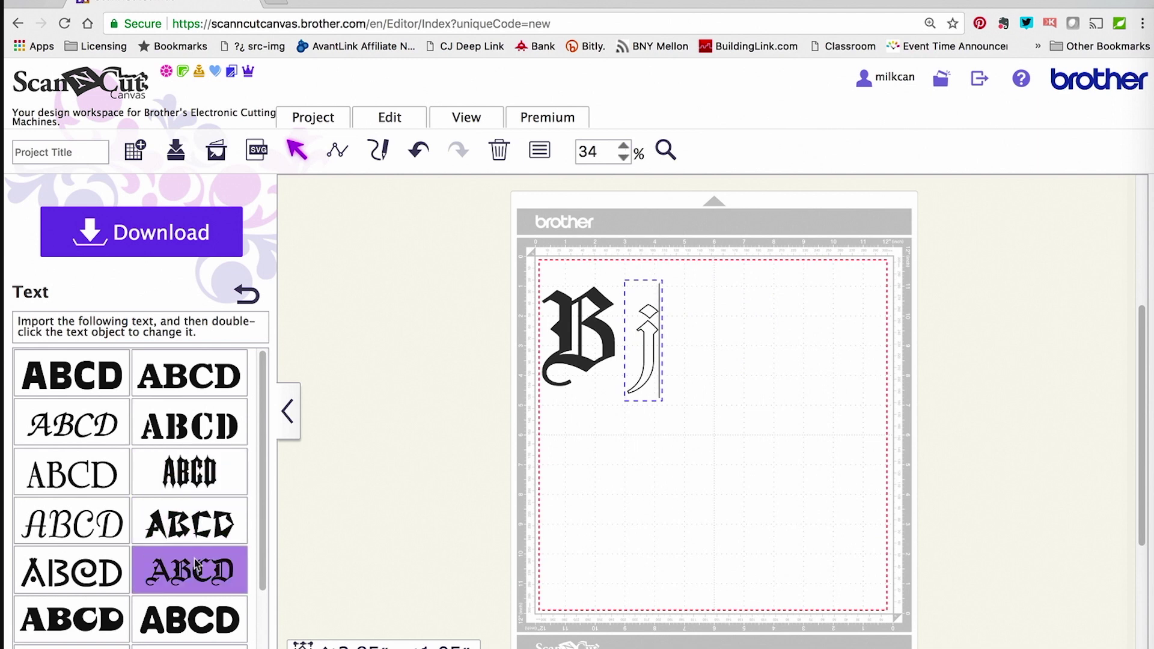
# Add another Germany text sample, change it to f, and move it up beside the j.
pyautogui.moveTo(279, 533); pyautogui.dragTo(711, 438)
pyautogui.doubleClick(711, 438)
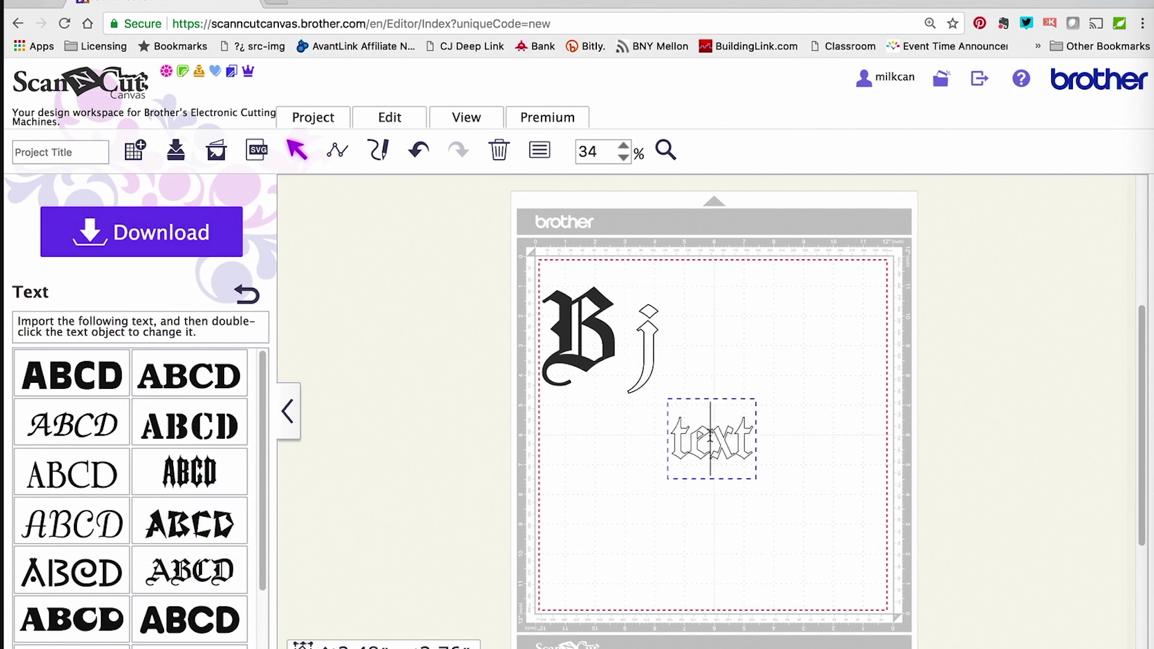
pyautogui.moveTo(750, 439); pyautogui.dragTo(614, 436)
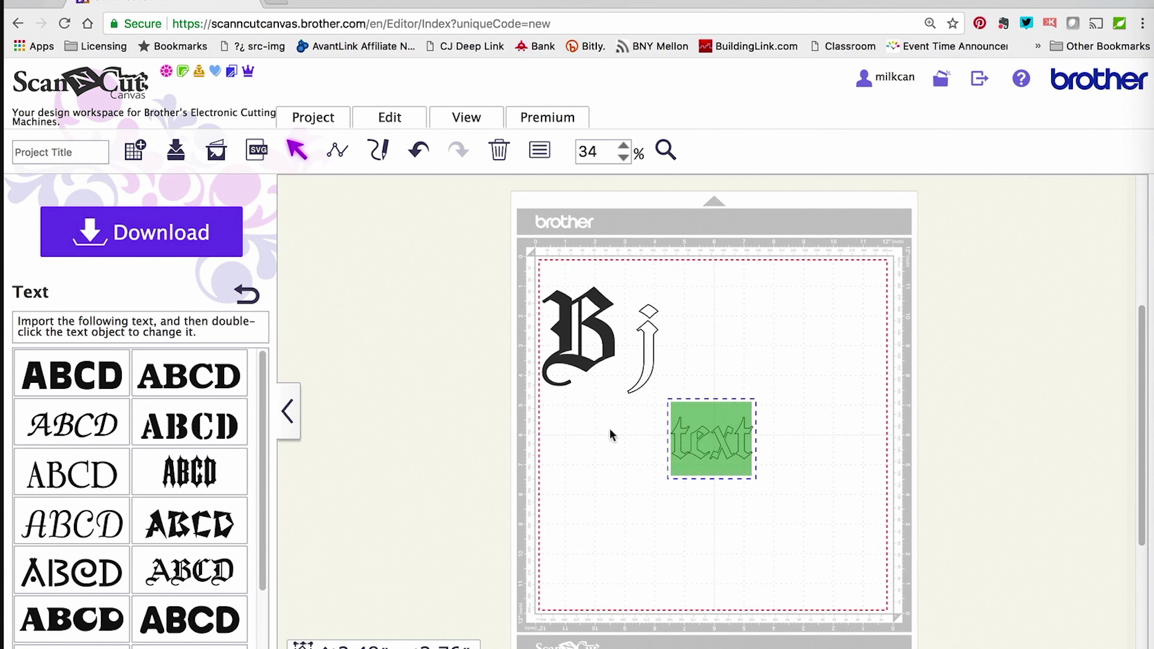
pyautogui.write('f')
pyautogui.click(681, 437)
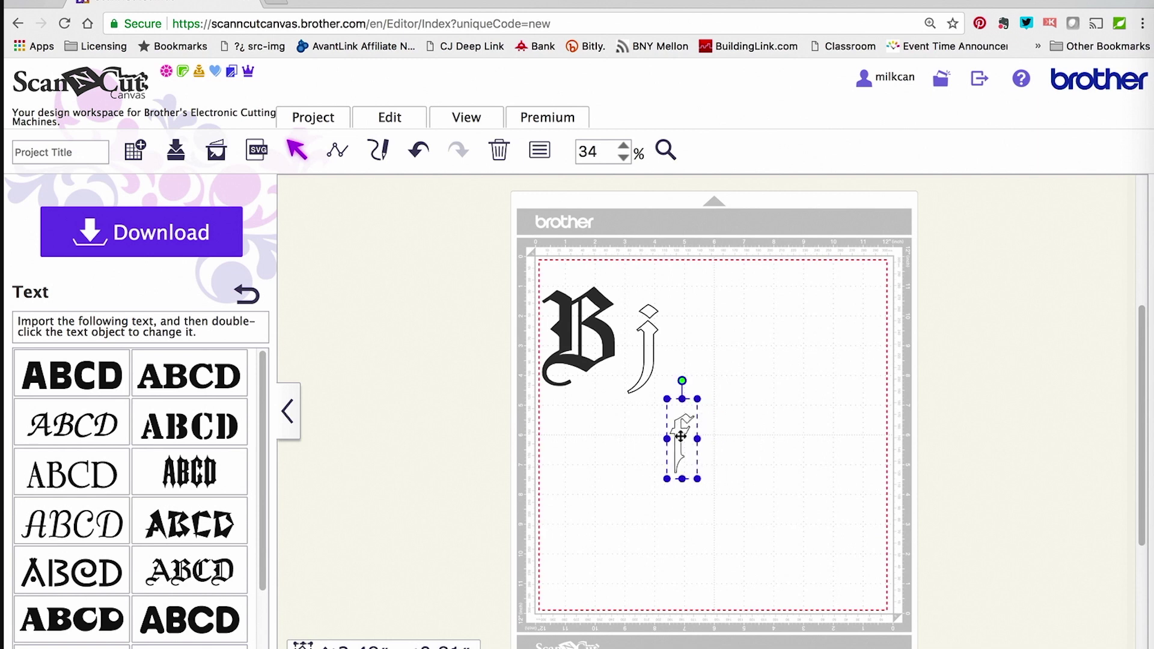
pyautogui.moveTo(680, 433); pyautogui.dragTo(680, 343)
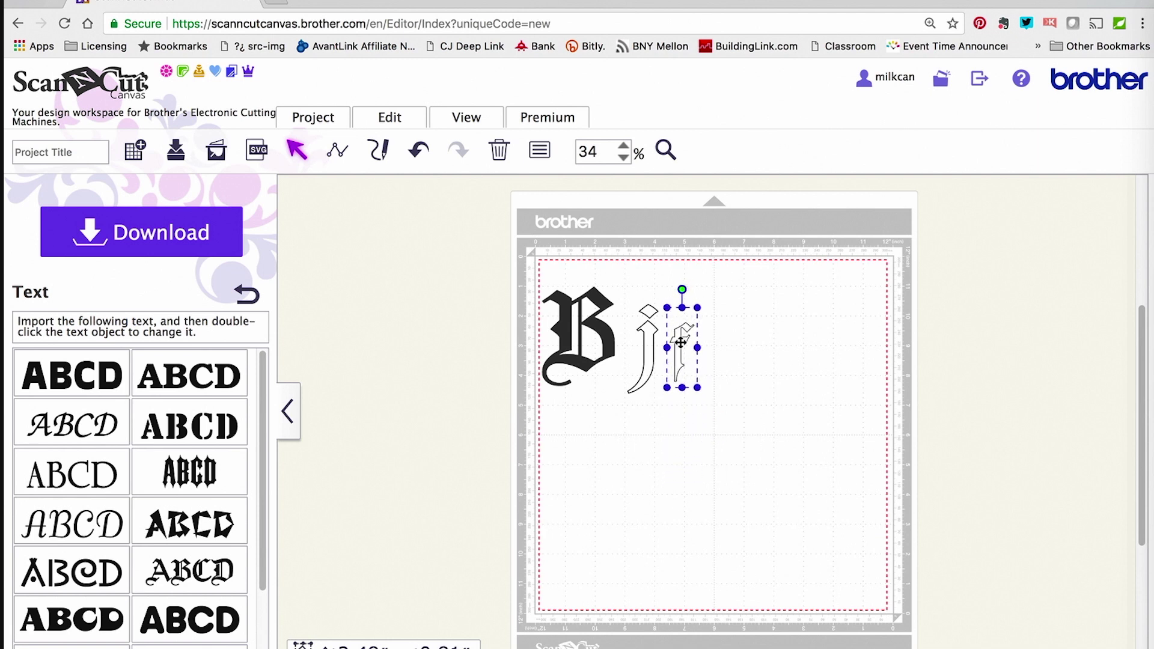
pyautogui.click(539, 154)
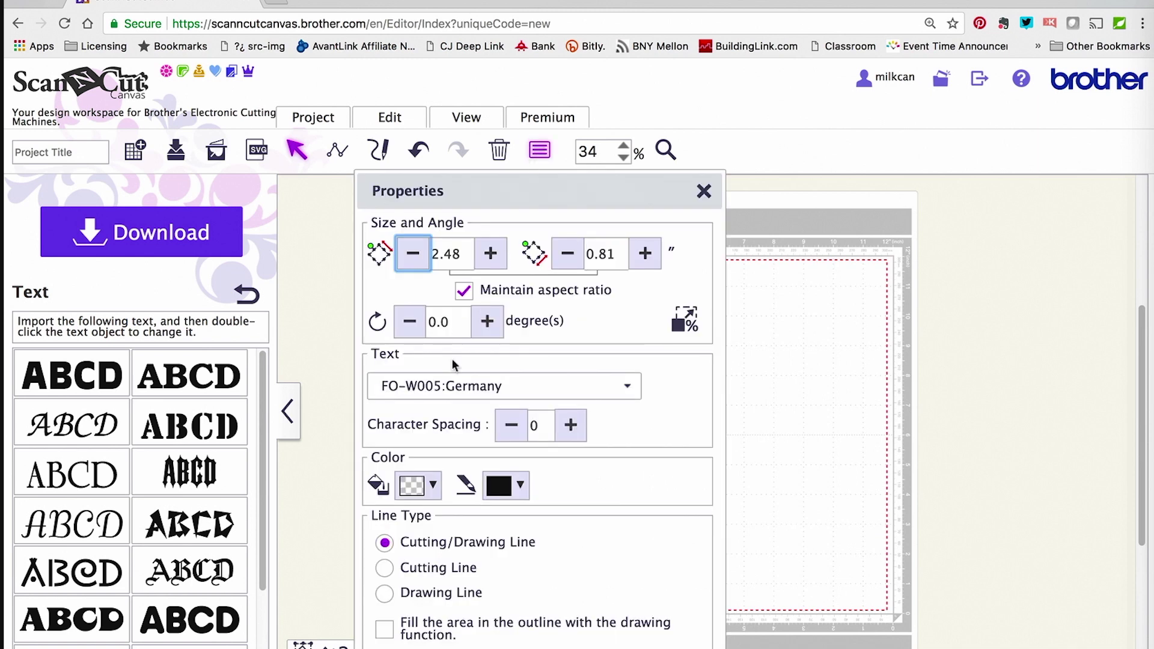
# Give the f a dark grey fill and a transparent outline.
pyautogui.click(433, 487)
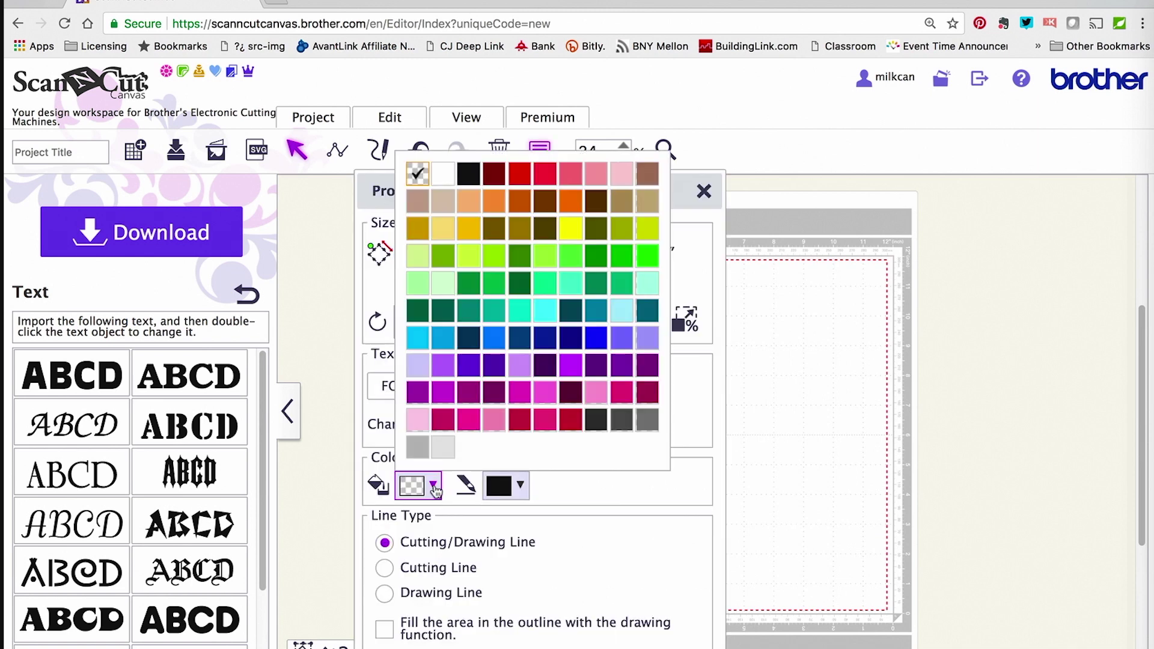
pyautogui.click(598, 423)
pyautogui.click(518, 485)
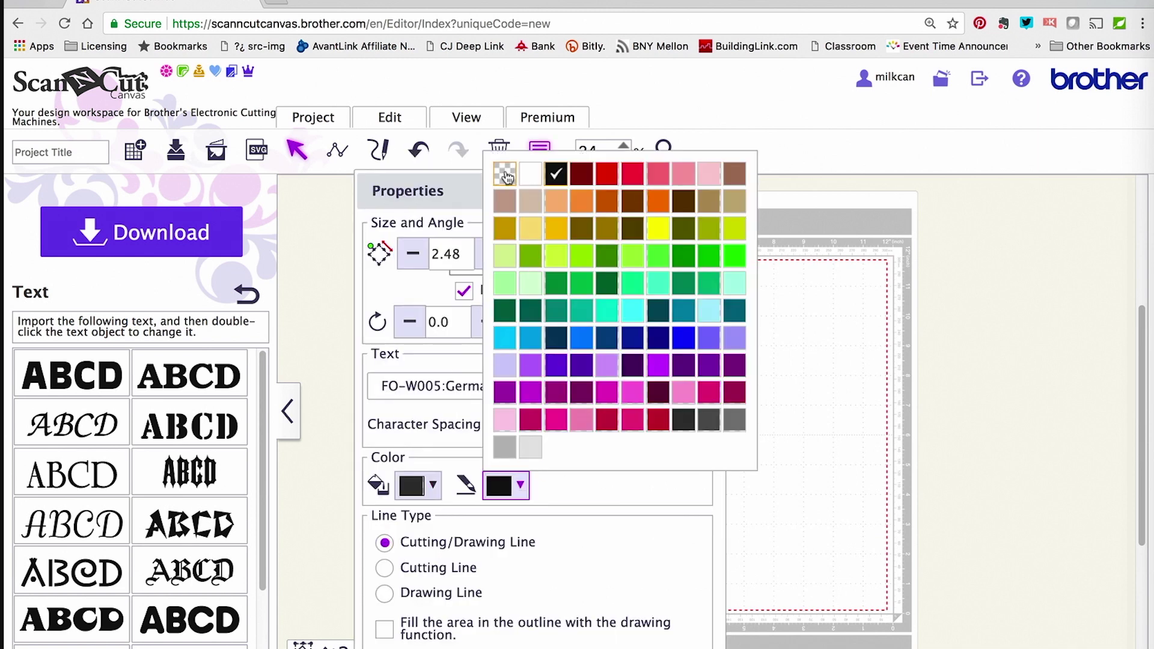
pyautogui.click(506, 175)
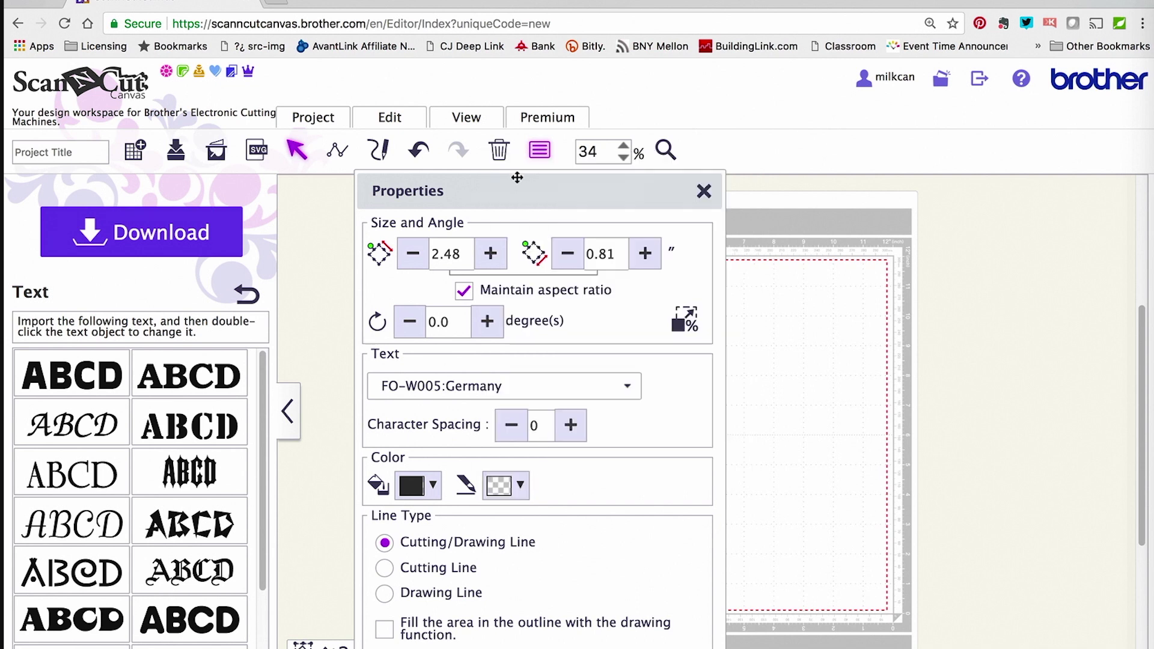
pyautogui.click(704, 190)
# Give the j the same dark grey fill and transparent outline.
pyautogui.click(642, 343)
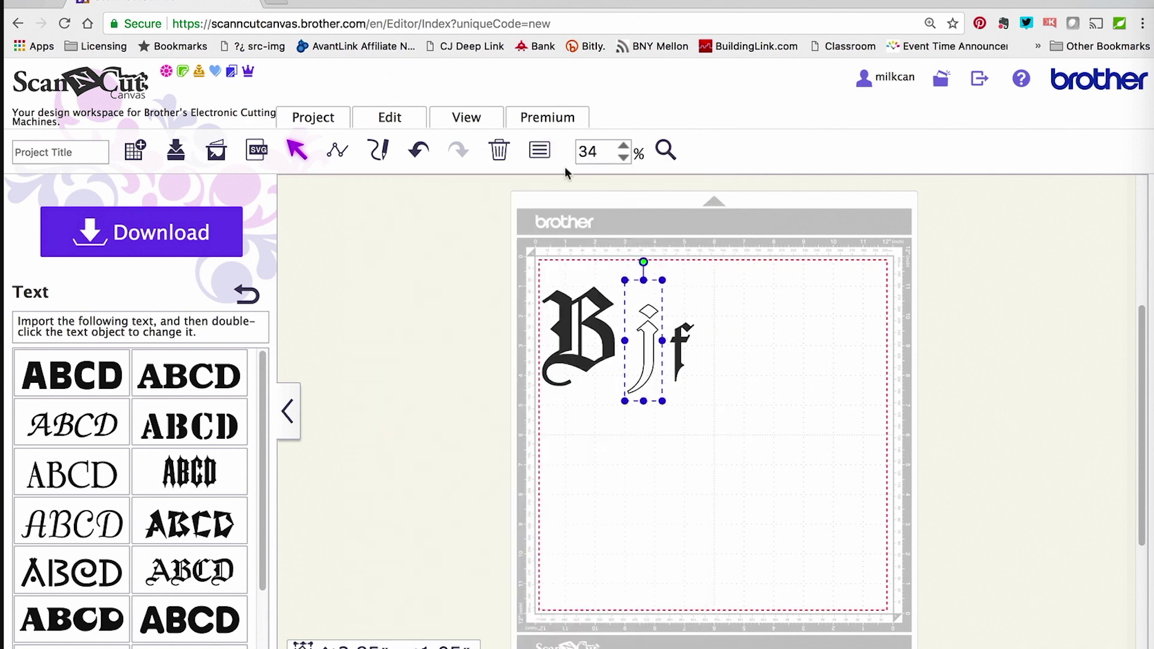
pyautogui.click(540, 150)
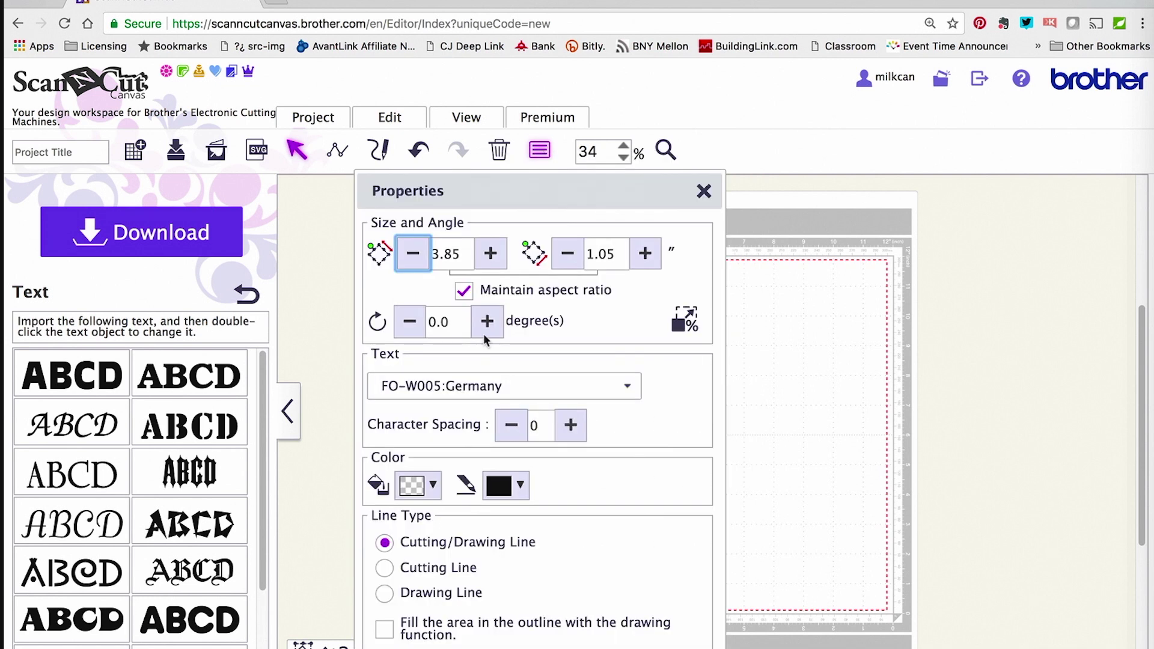
pyautogui.click(434, 493)
pyautogui.click(593, 421)
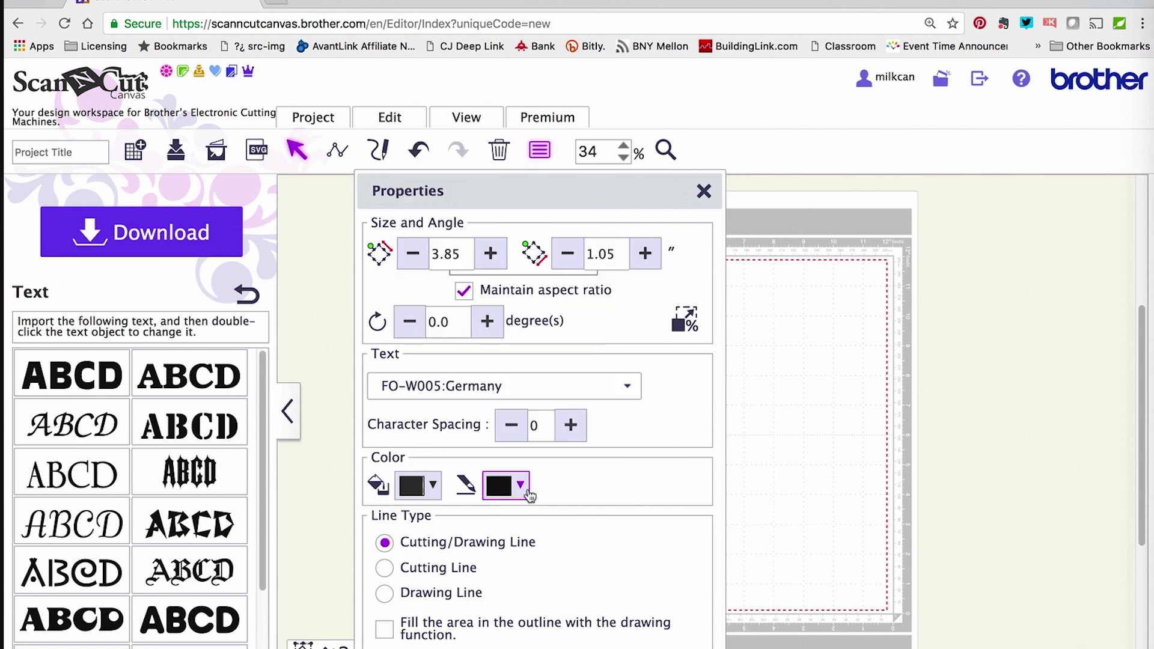
pyautogui.click(529, 495)
pyautogui.click(509, 174)
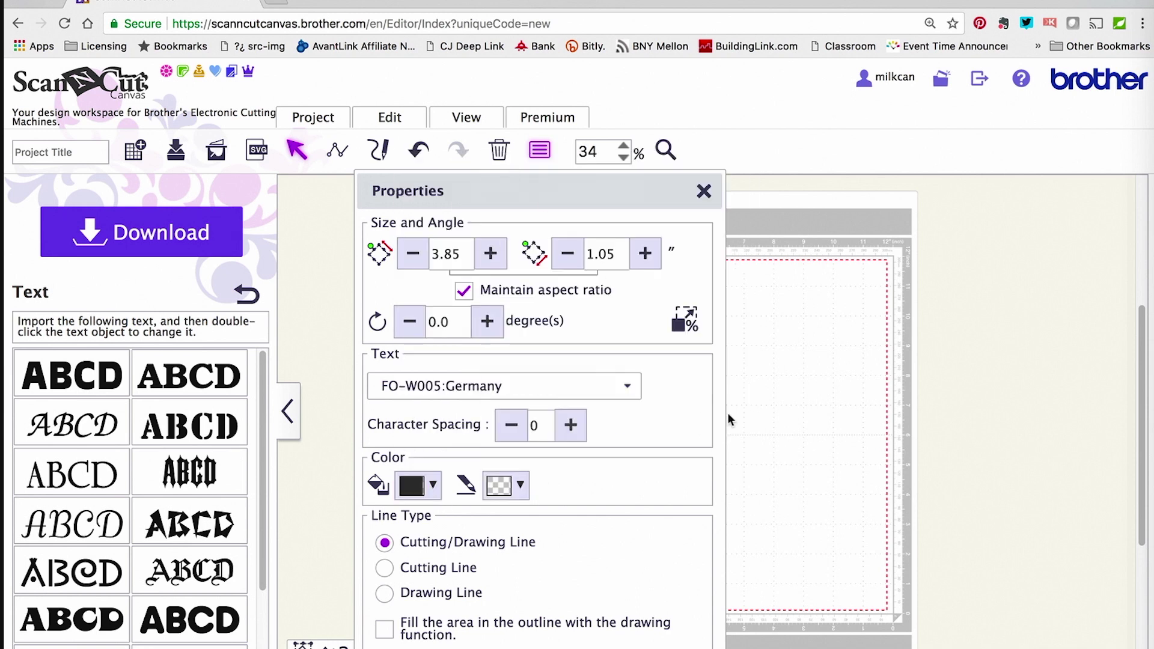
pyautogui.click(808, 396)
# Move the B to the right of the j and f, then place the f right of the B.
pyautogui.click(704, 191)
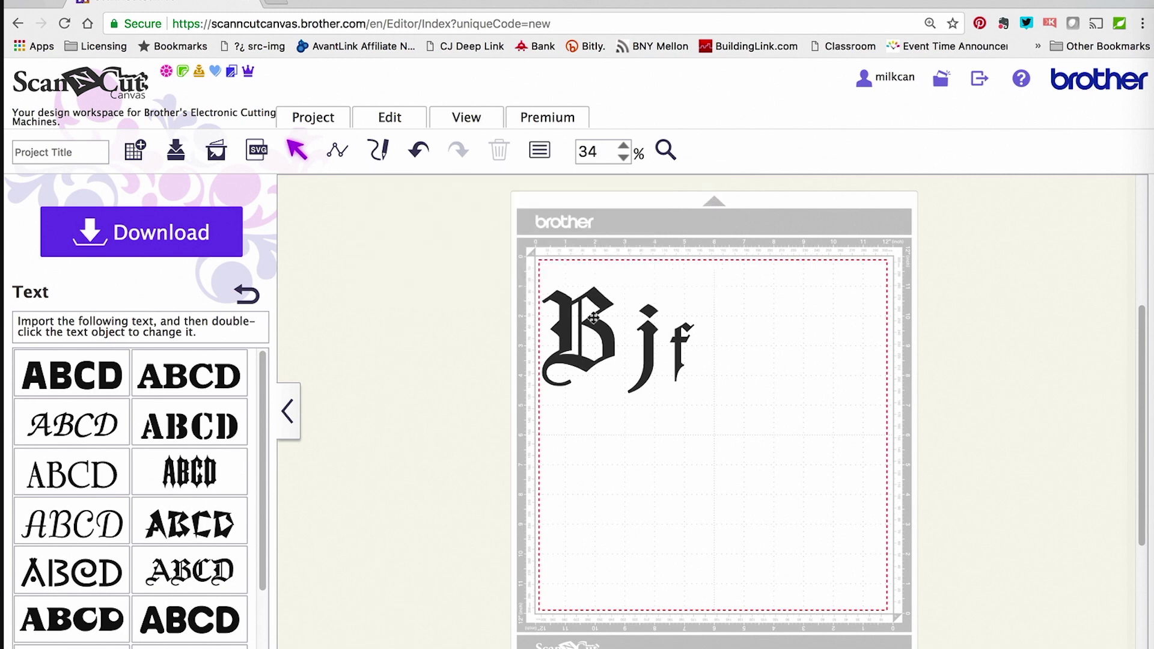
pyautogui.moveTo(594, 319); pyautogui.dragTo(764, 354)
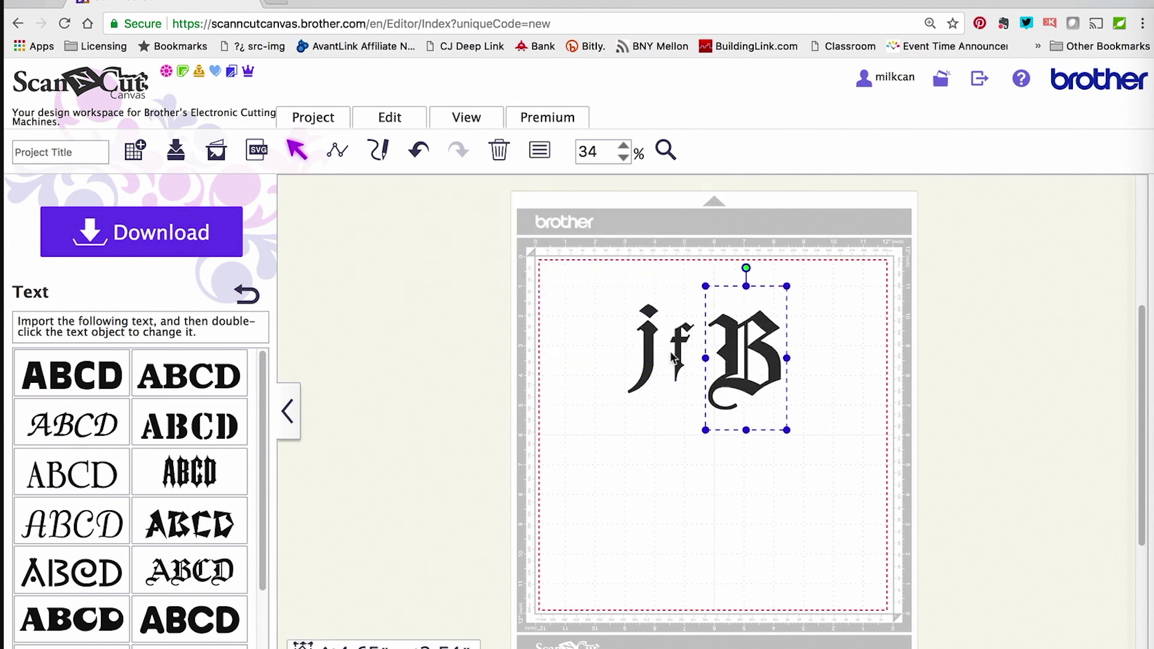
pyautogui.moveTo(678, 355); pyautogui.dragTo(670, 334)
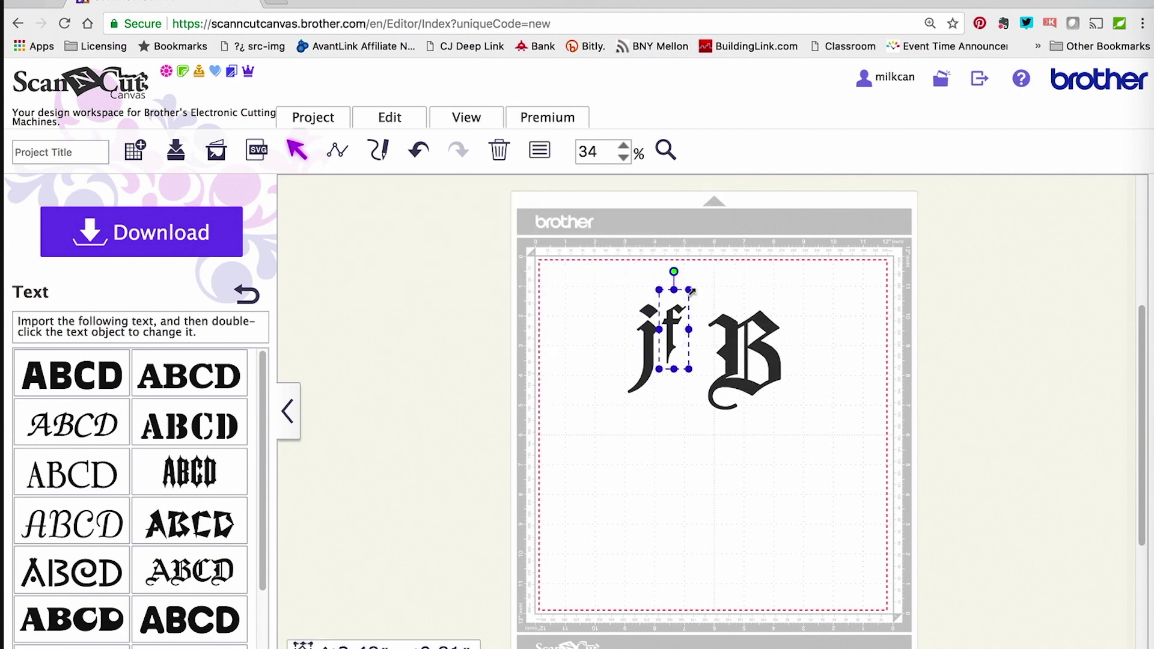
pyautogui.moveTo(690, 290); pyautogui.dragTo(706, 278)
pyautogui.moveTo(679, 327); pyautogui.dragTo(805, 388)
# Place the j left of the B, shrink j and f, and tuck both close to it.
pyautogui.click(645, 361)
pyautogui.moveTo(645, 361); pyautogui.dragTo(688, 392)
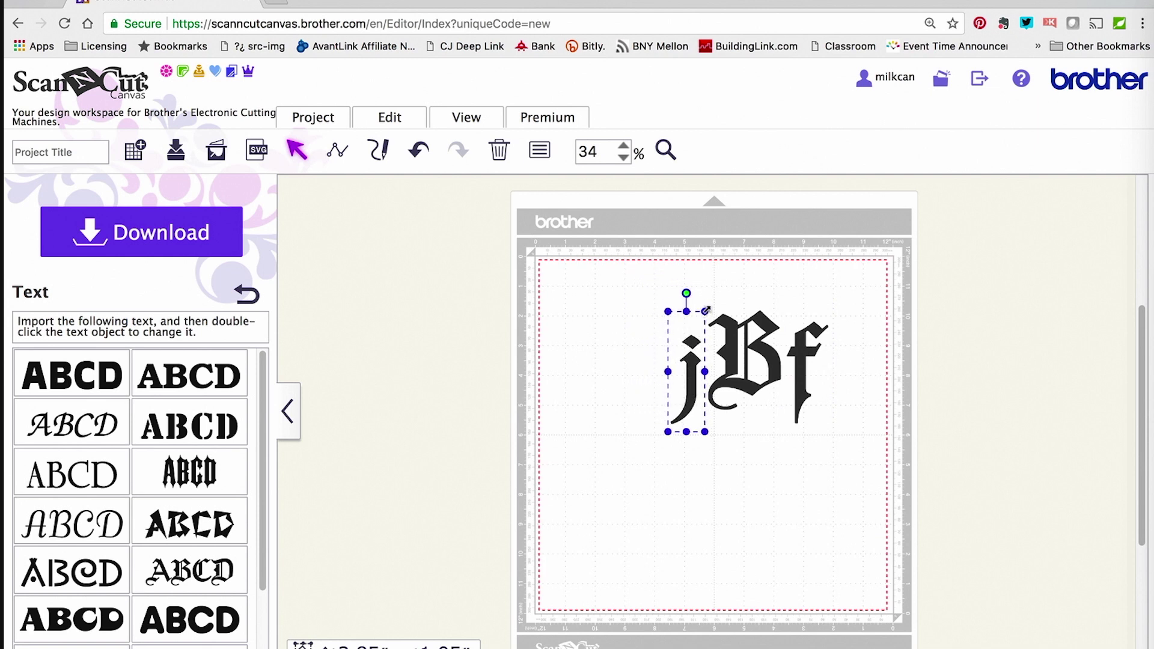
pyautogui.moveTo(705, 310); pyautogui.dragTo(698, 340)
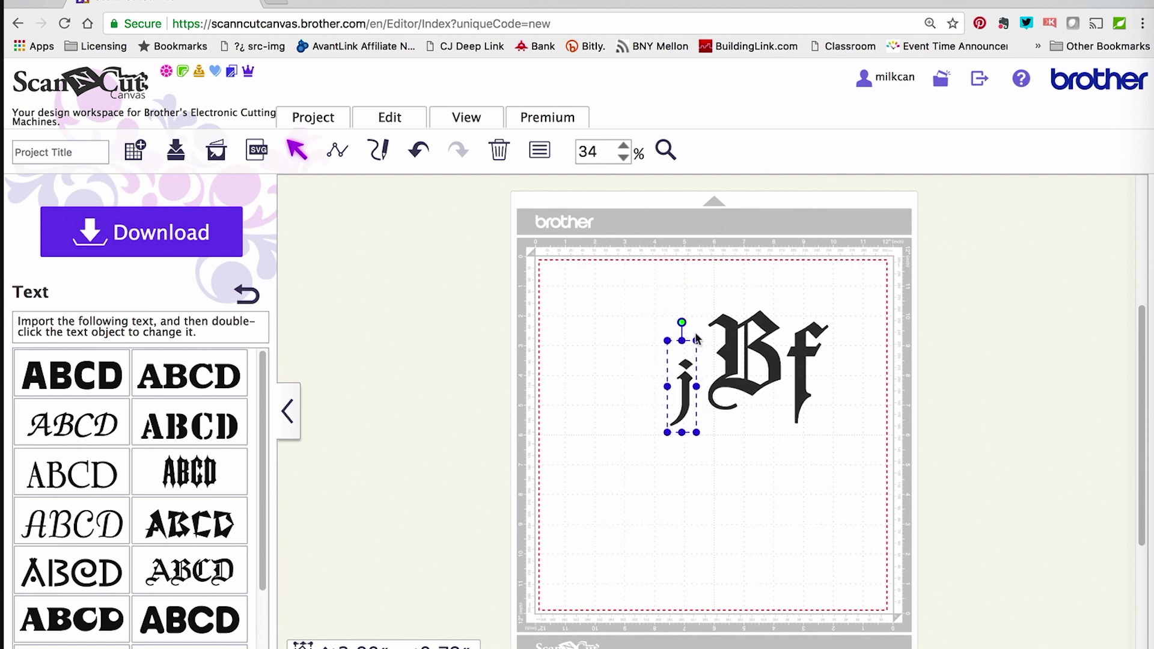
pyautogui.click(807, 357)
pyautogui.moveTo(832, 299); pyautogui.dragTo(818, 330)
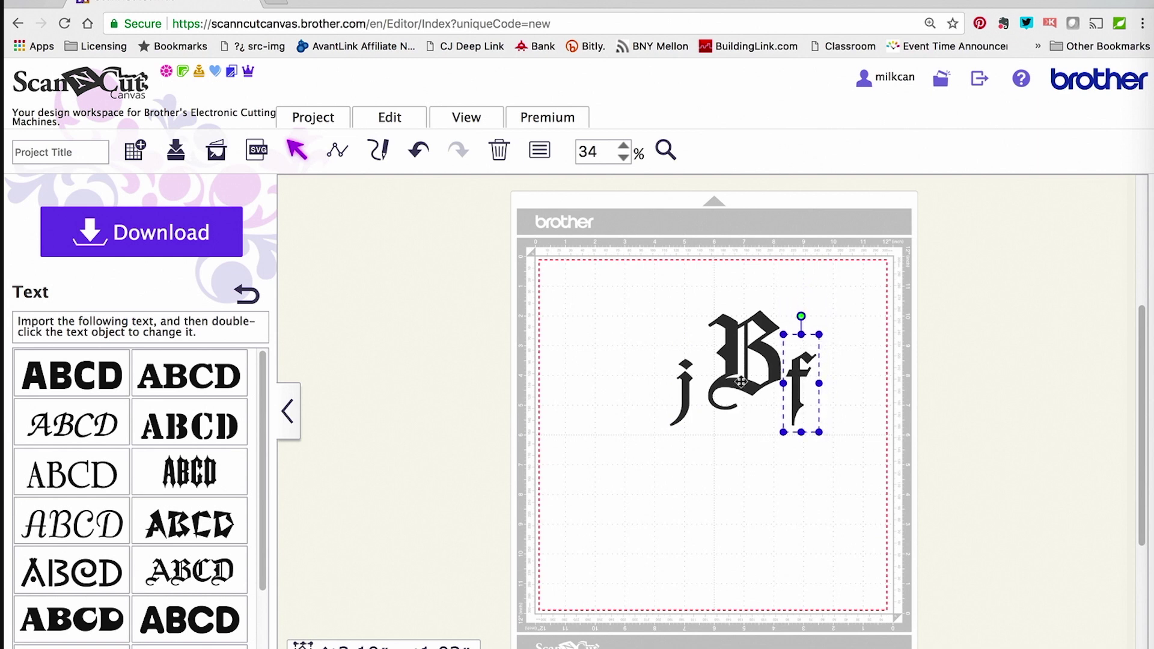
pyautogui.moveTo(684, 404); pyautogui.dragTo(698, 387)
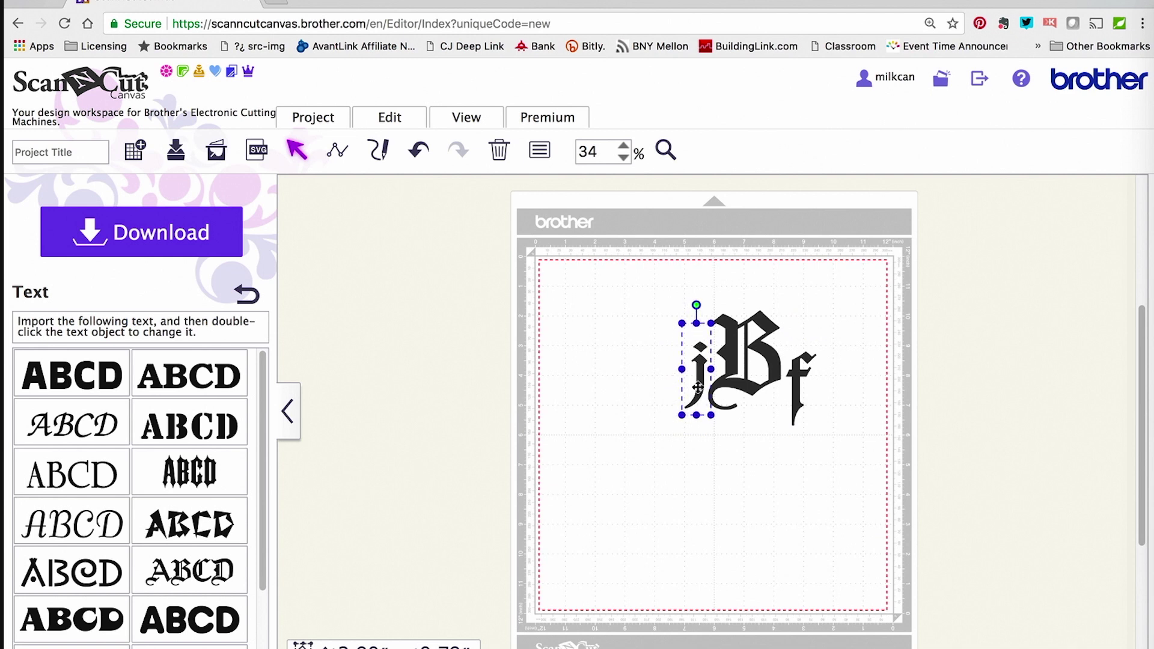
pyautogui.moveTo(797, 407); pyautogui.dragTo(794, 381)
pyautogui.click(833, 381)
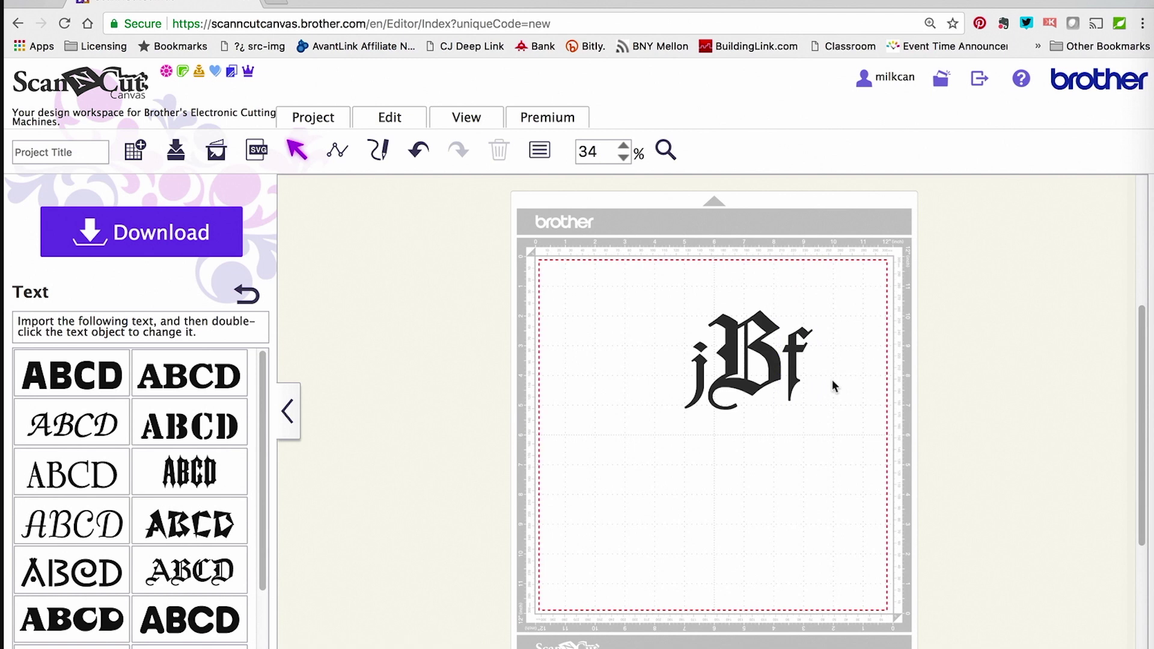
# Align the j, B and f to each other's vertical middle.
pyautogui.moveTo(647, 329); pyautogui.dragTo(837, 410)
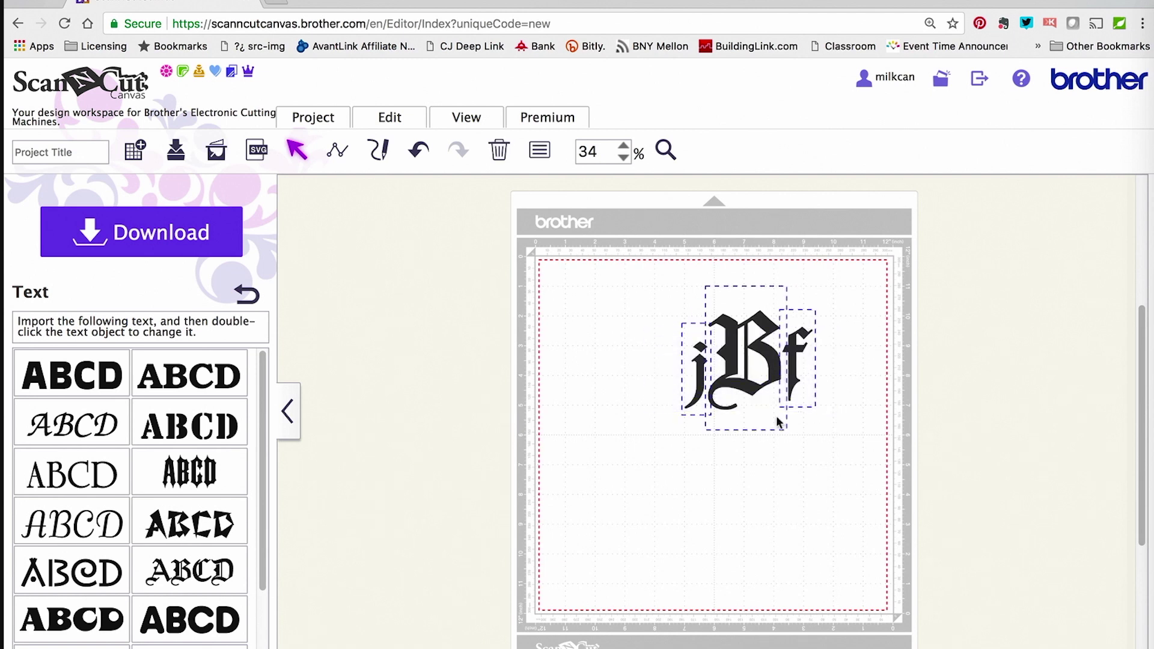
pyautogui.click(384, 122)
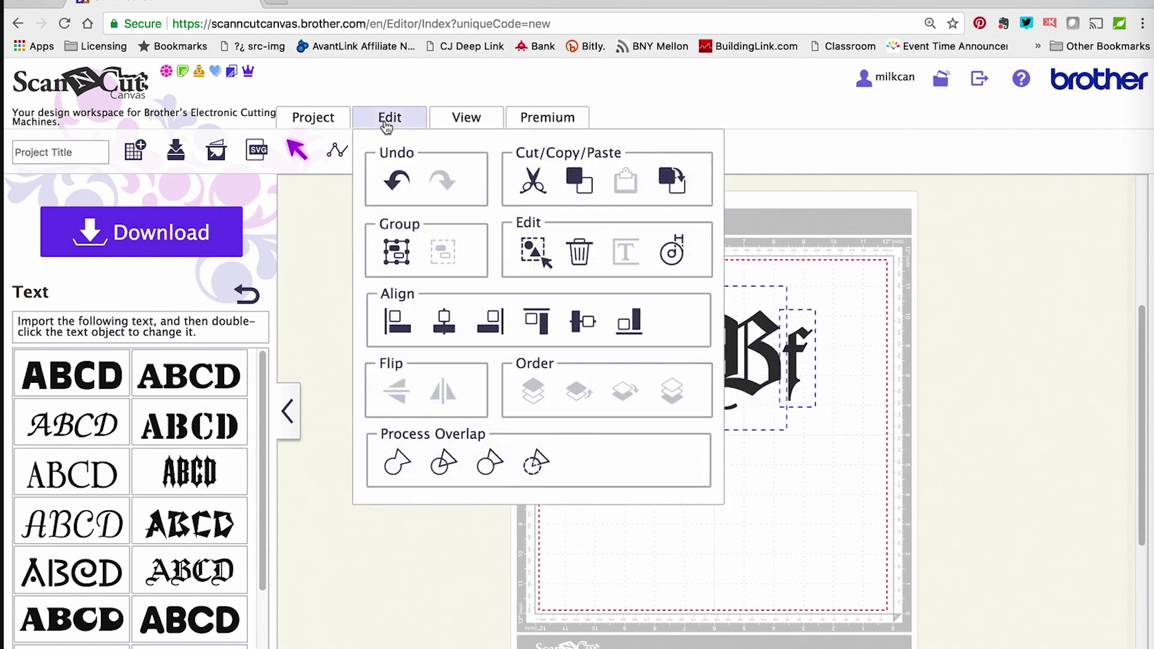
pyautogui.click(578, 327)
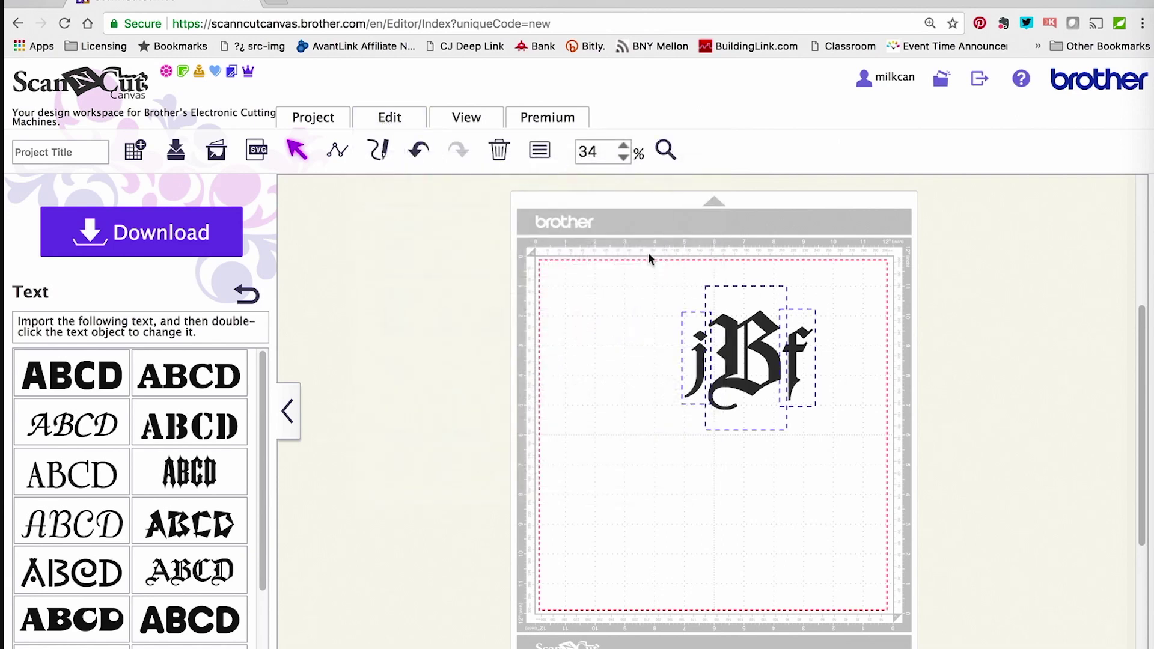
pyautogui.click(752, 487)
# Group the three letters into a single jBf monogram object.
pyautogui.moveTo(665, 304); pyautogui.dragTo(871, 419)
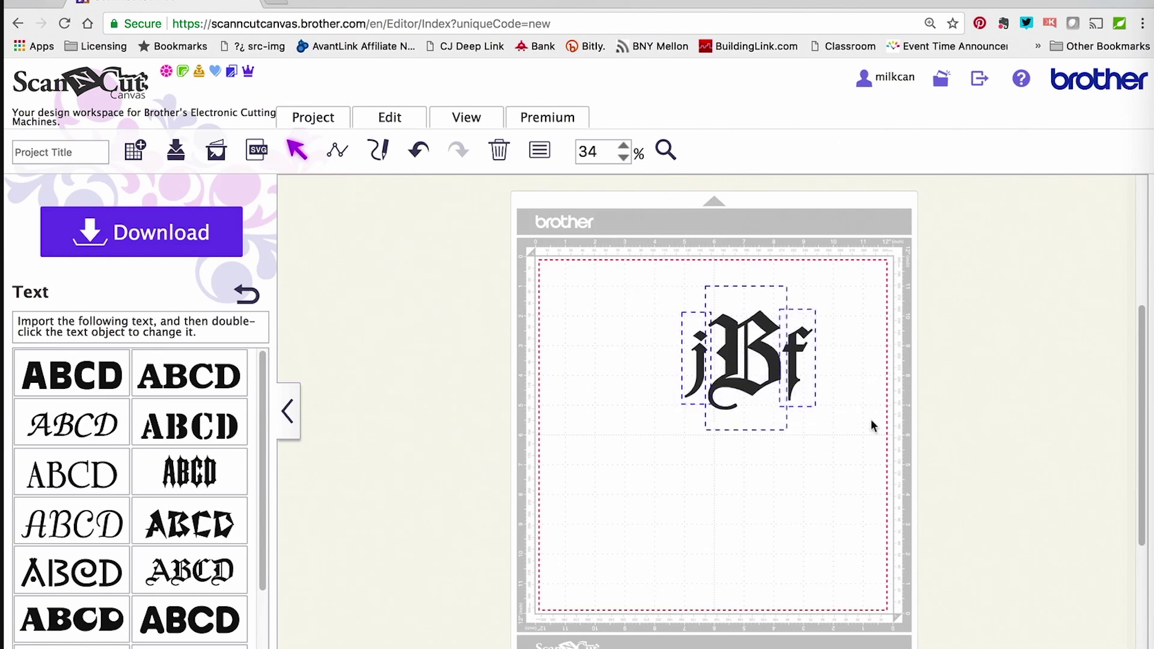
pyautogui.click(396, 116)
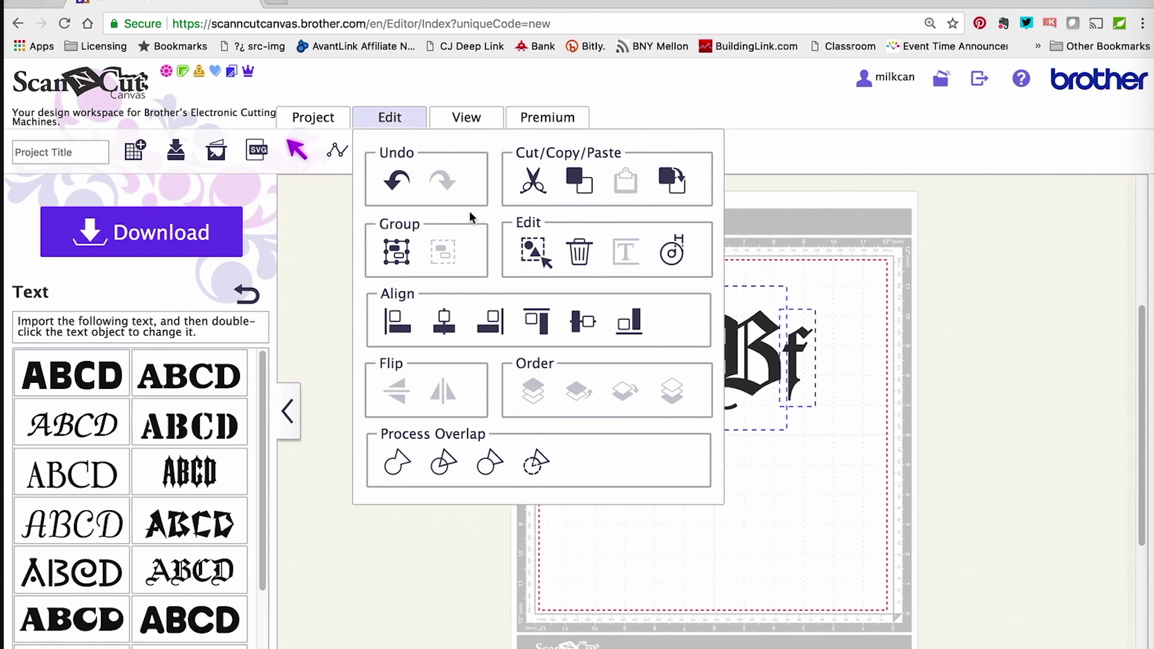
pyautogui.click(397, 251)
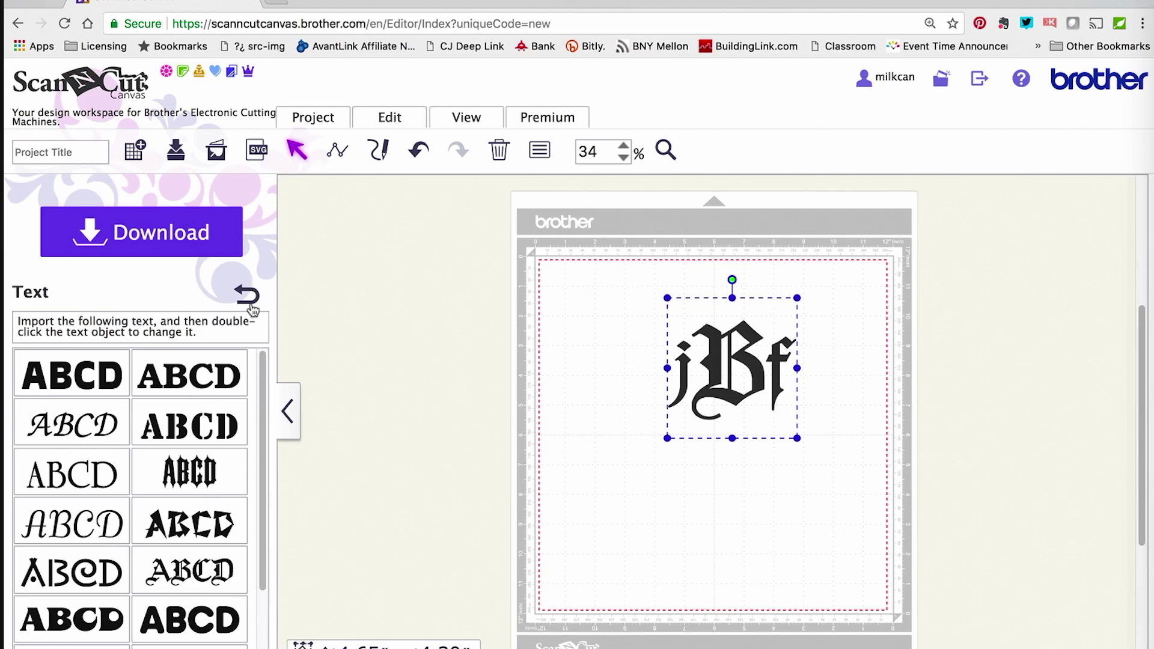
pyautogui.click(247, 293)
# Add a circle from the Basic shapes, enlarge it, and position it around the monogram.
pyautogui.click(195, 371)
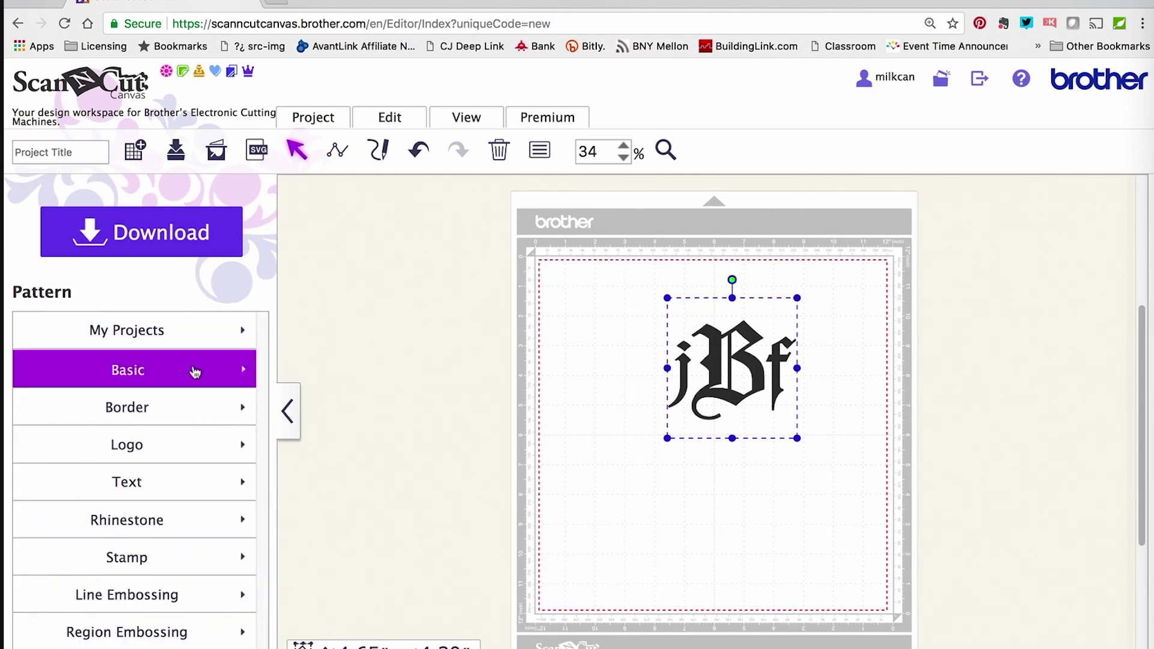
pyautogui.scroll(-3, 227, 642)
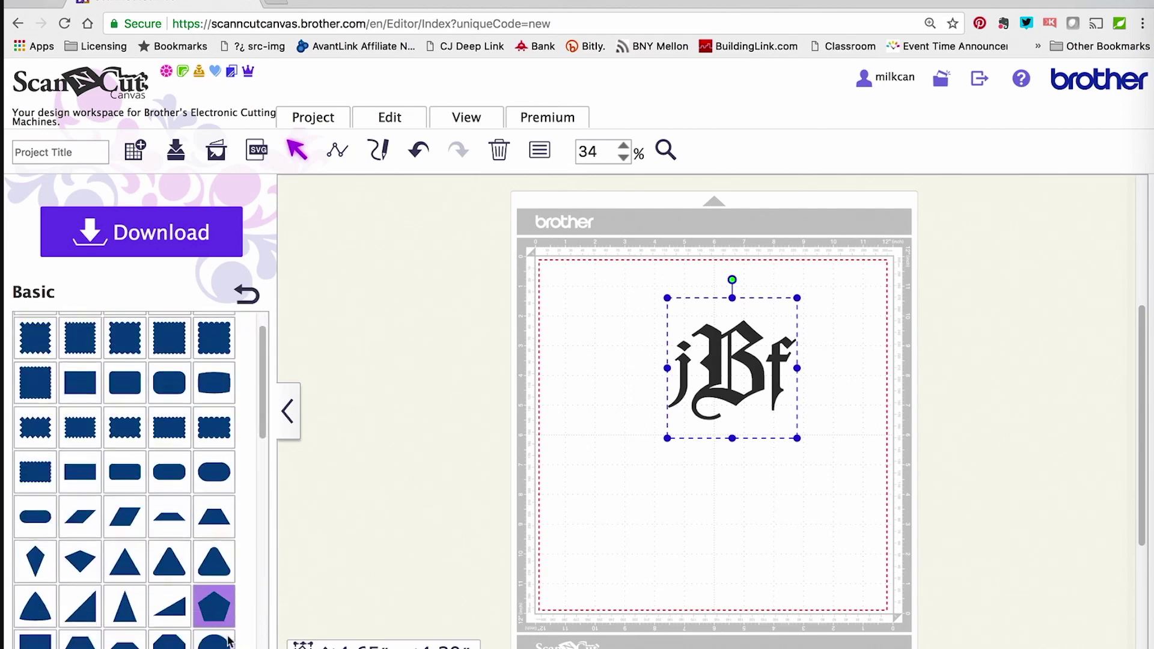
pyautogui.moveTo(214, 548); pyautogui.dragTo(683, 429)
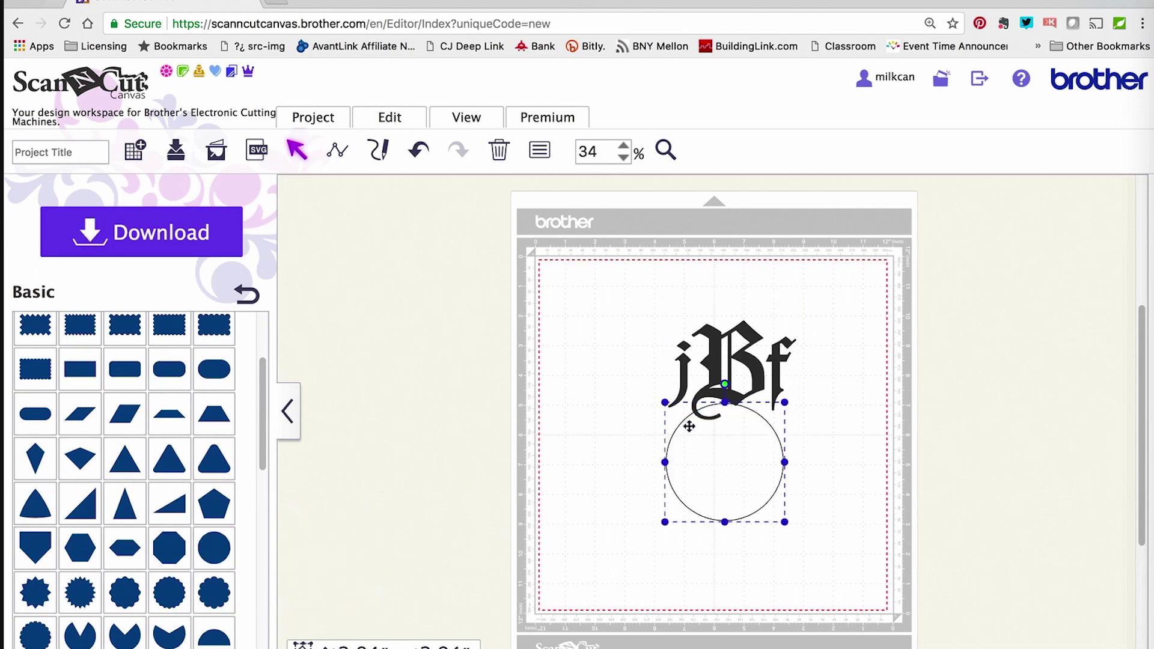
pyautogui.moveTo(784, 402); pyautogui.dragTo(845, 335)
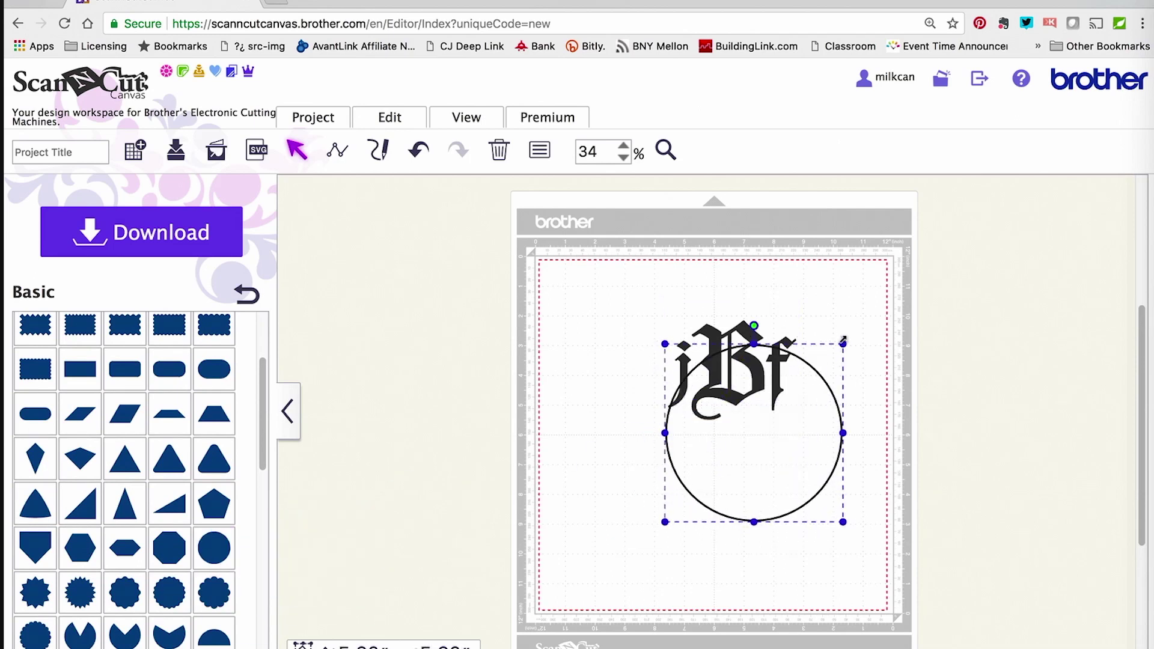
pyautogui.moveTo(777, 458); pyautogui.dragTo(759, 401)
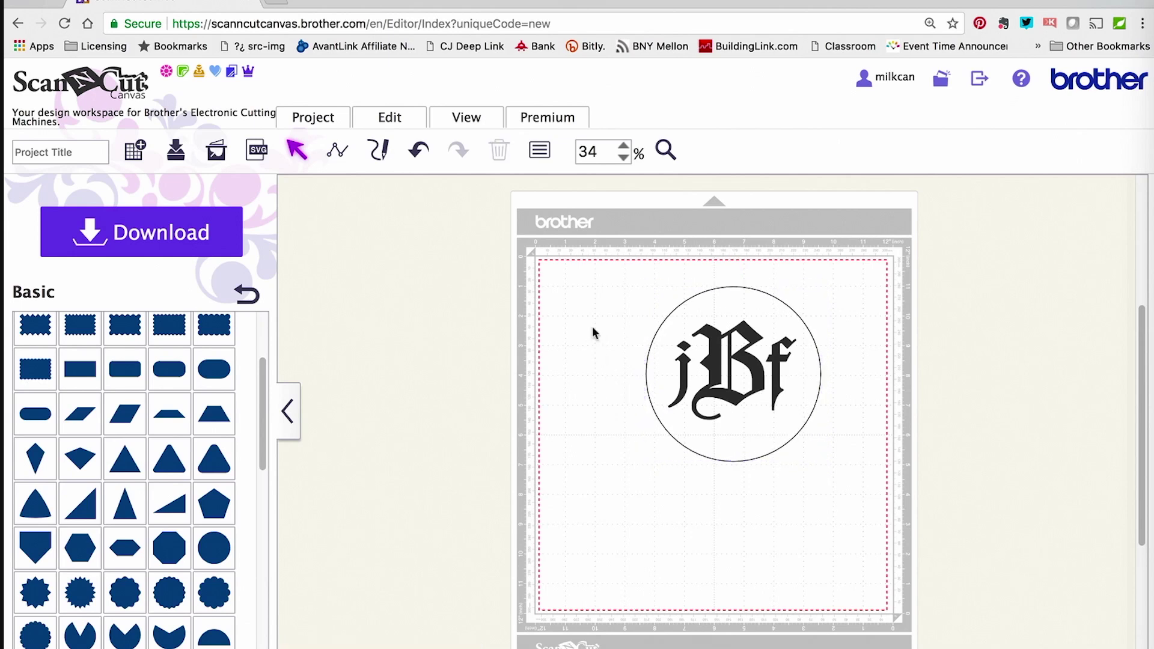
# Align the circle and monogram to center and middle so the letters sit centred.
pyautogui.moveTo(593, 328); pyautogui.dragTo(834, 475)
pyautogui.click(389, 117)
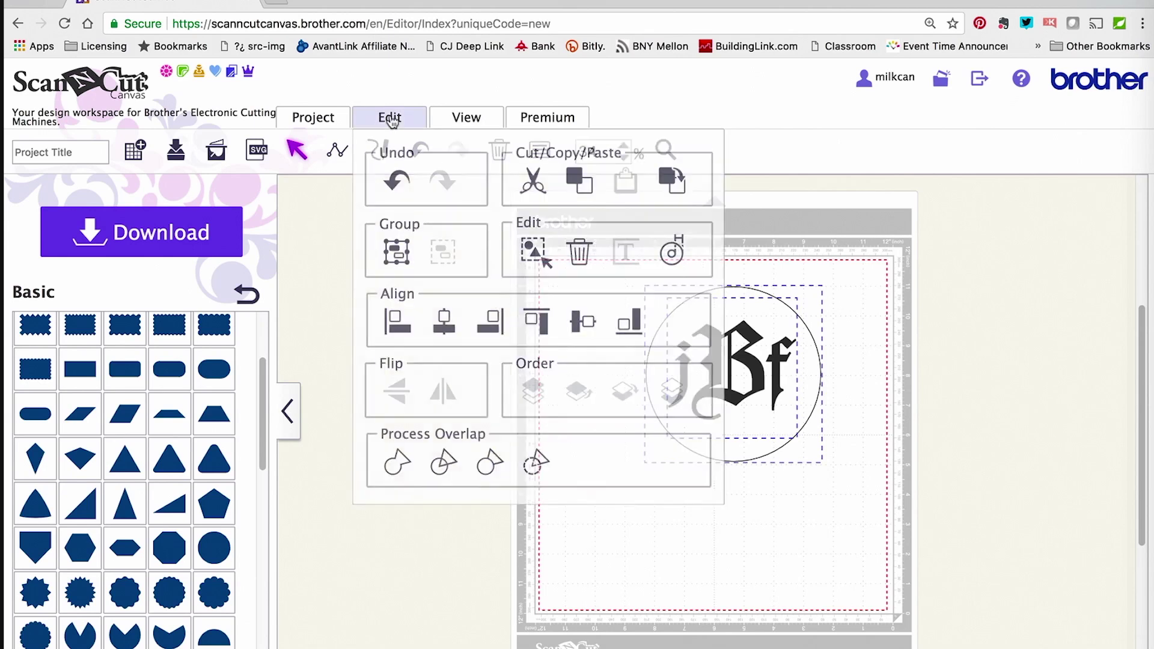
pyautogui.click(444, 333)
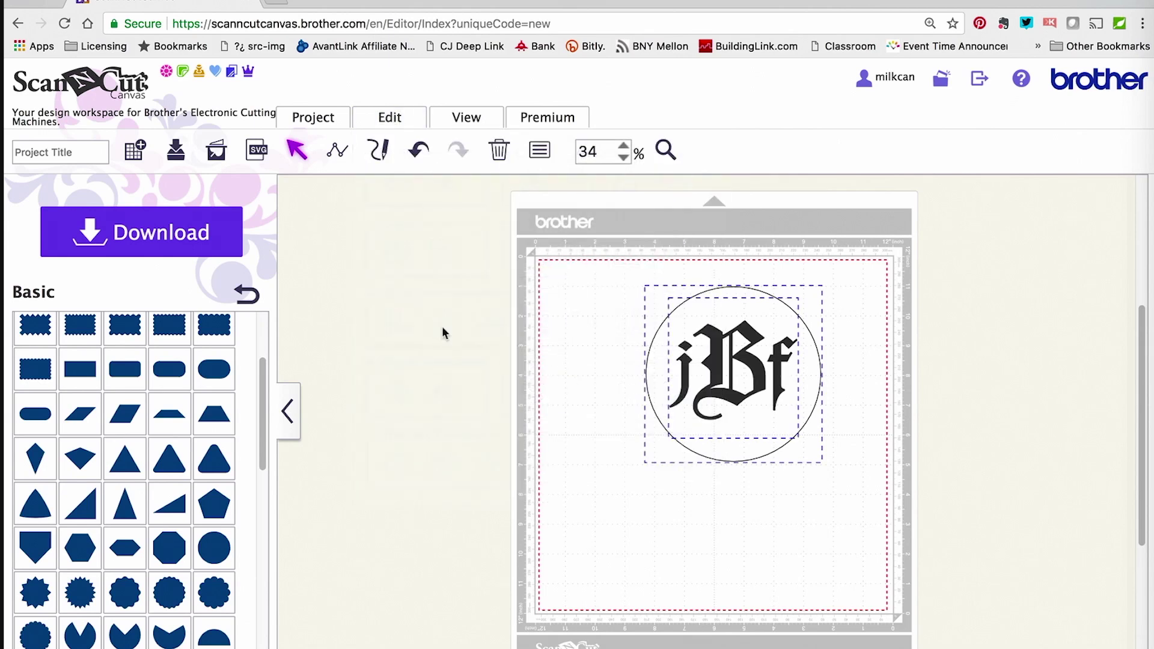
pyautogui.click(390, 117)
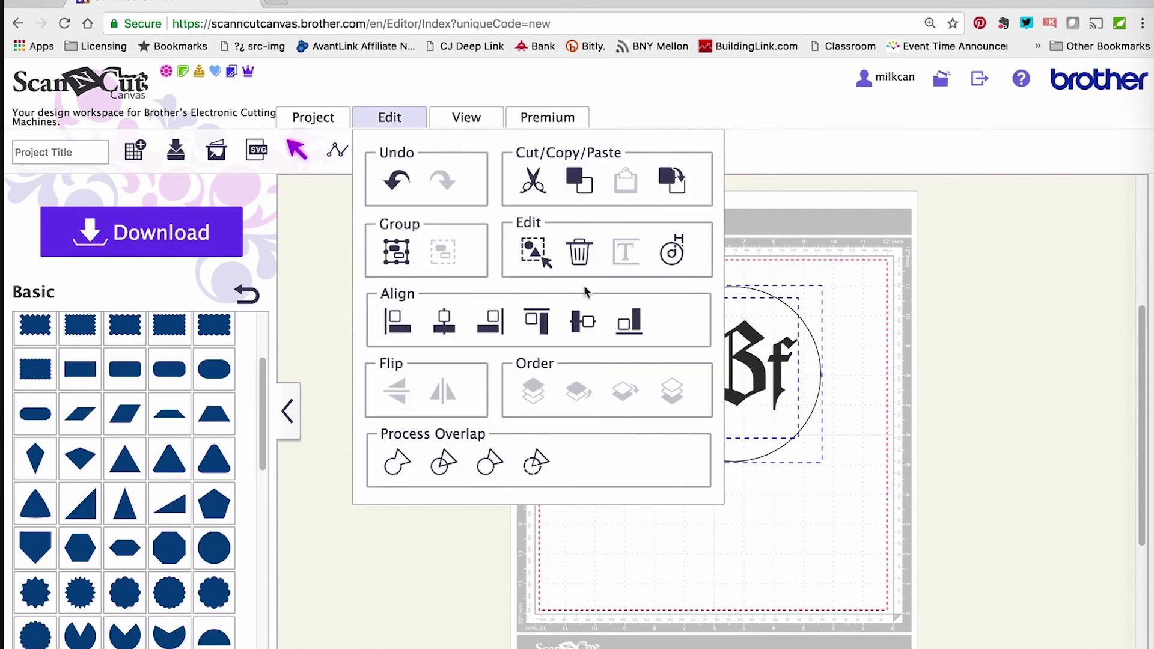
pyautogui.click(582, 324)
pyautogui.click(785, 526)
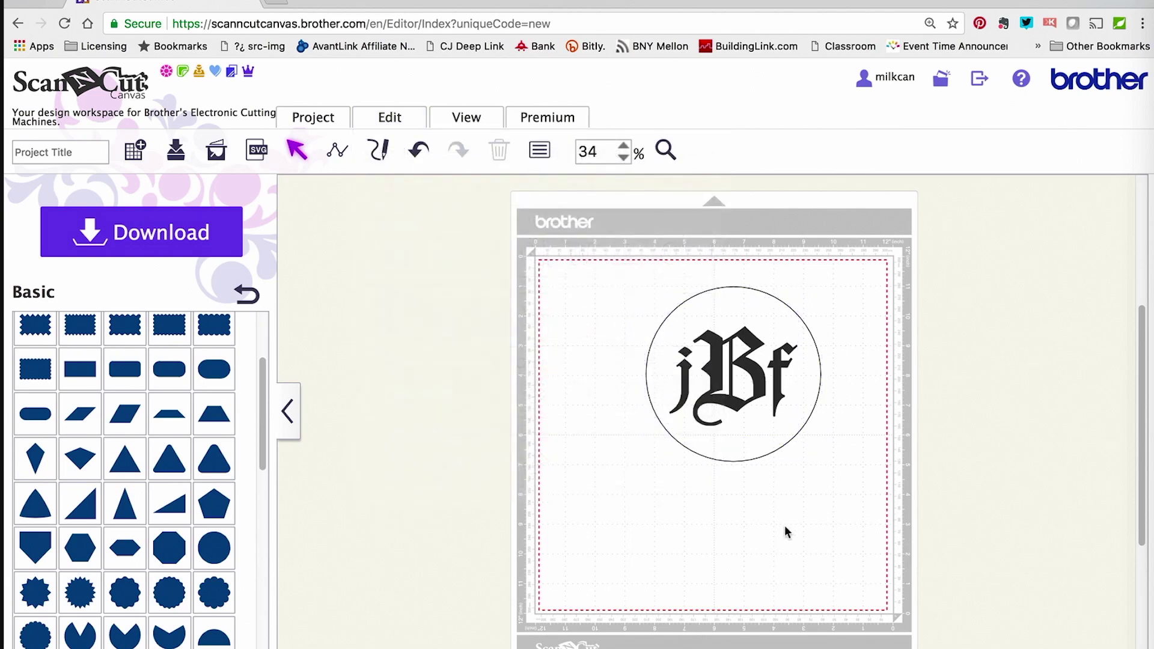